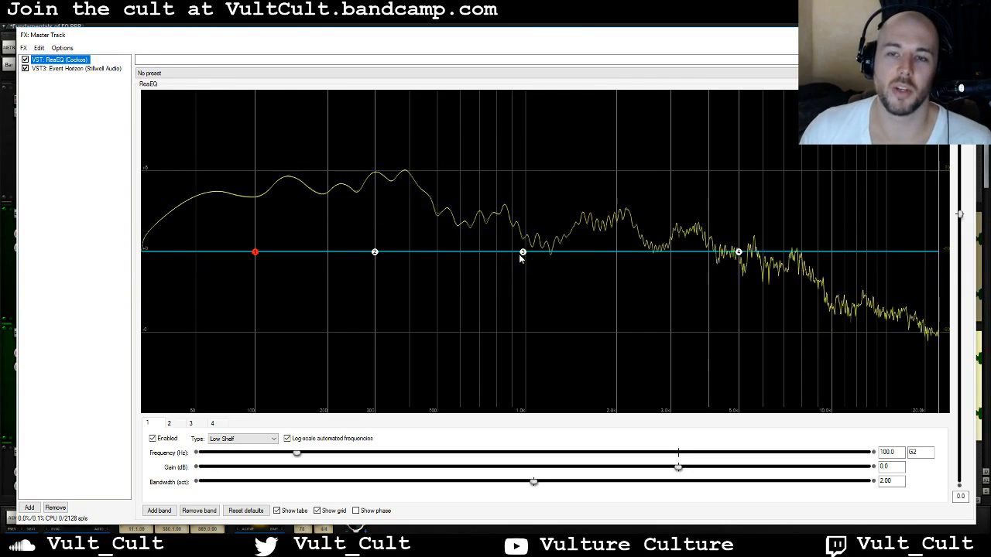
{"action": "mouse_move", "coordinate": [523, 260]}
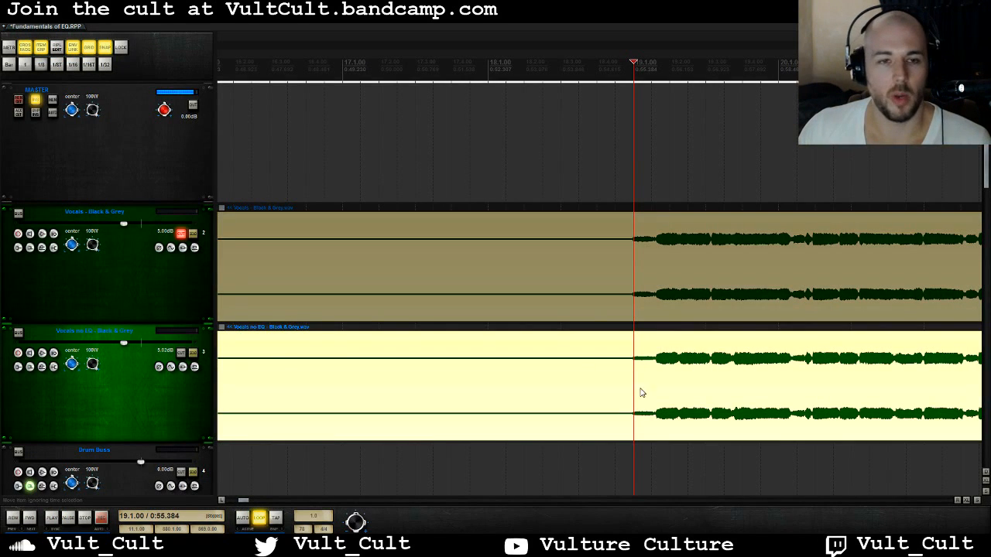
{"action": "left_click", "coordinate": [130, 260]}
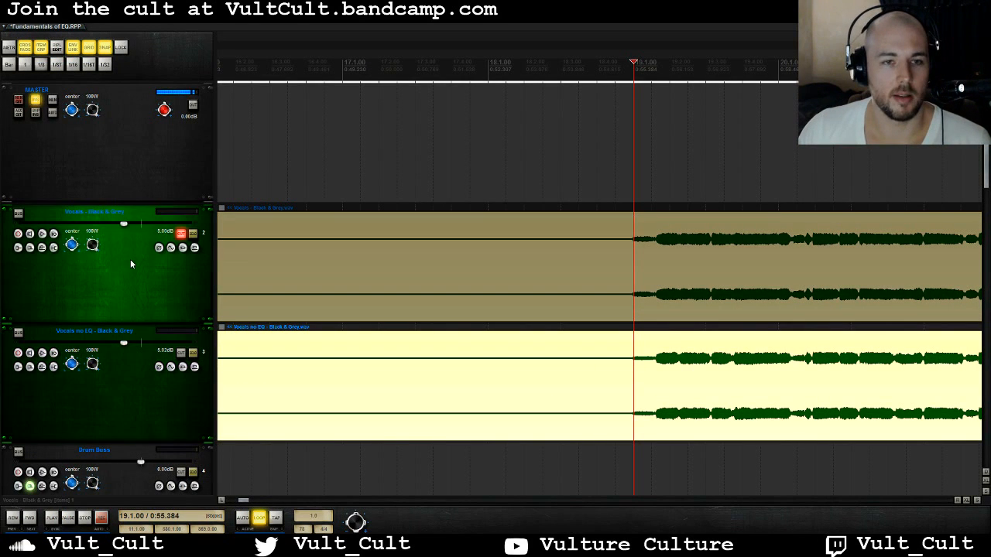
{"action": "left_click", "coordinate": [133, 386]}
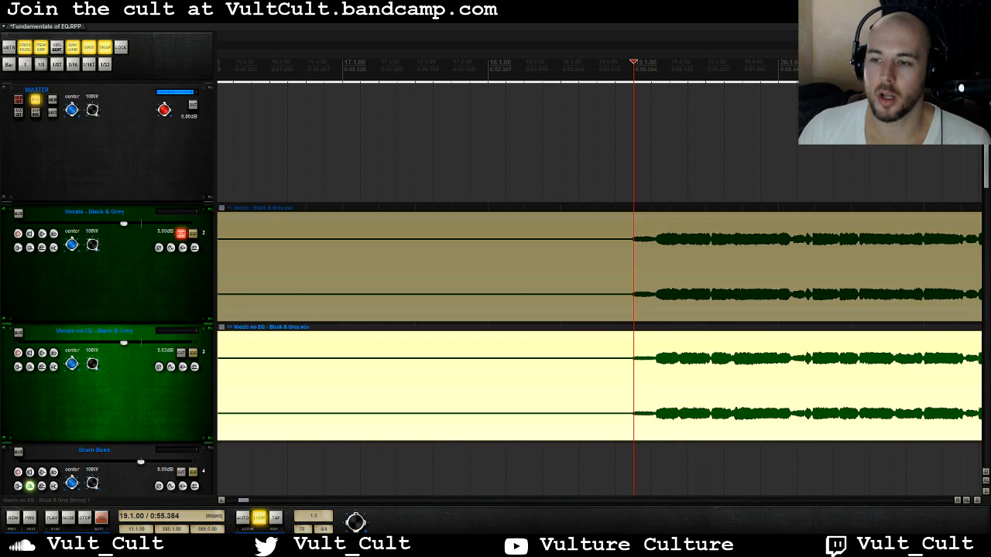
{"action": "left_click", "coordinate": [978, 502]}
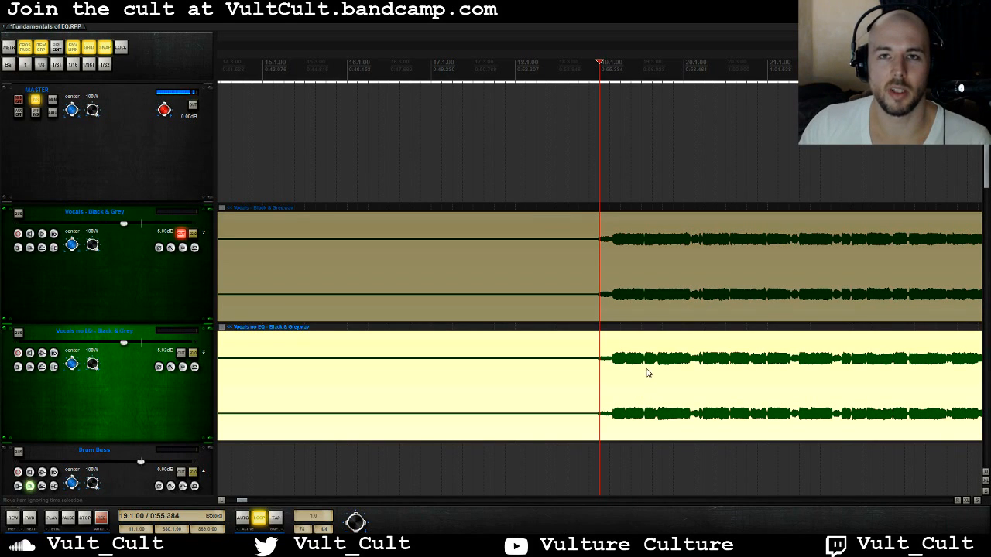
{"action": "scroll", "coordinate": [606, 286], "scroll_direction": "down", "scroll_amount": 5}
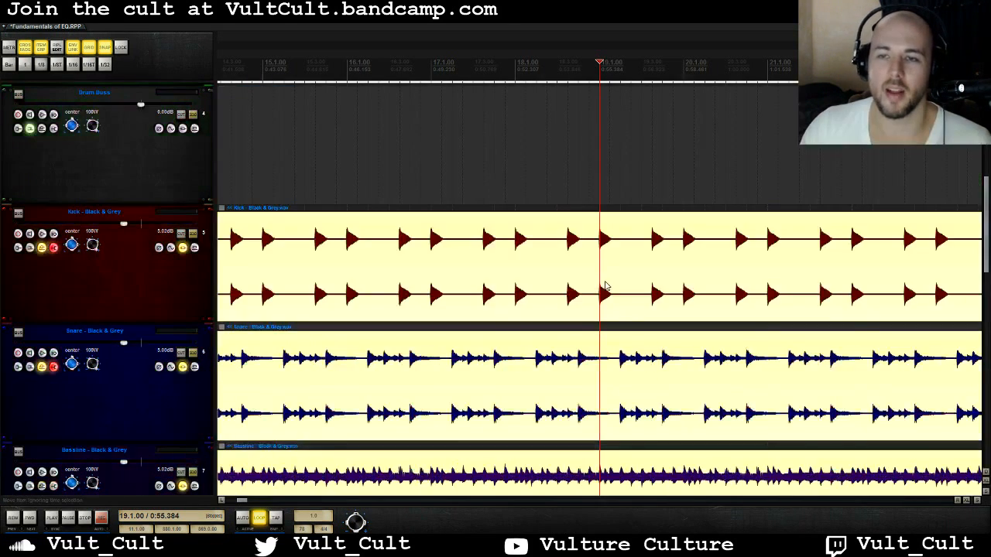
{"action": "scroll", "coordinate": [606, 288], "scroll_direction": "up", "scroll_amount": 5}
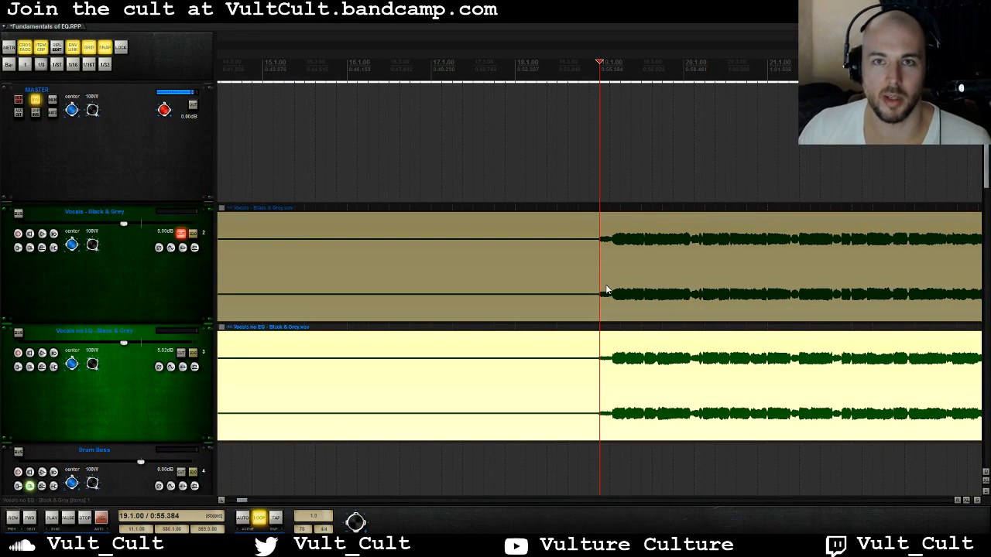
Step: Mute the Vocals no EQ track, unmute the Vocals track and play the mix from bar 18
{"action": "left_click", "coordinate": [518, 146]}
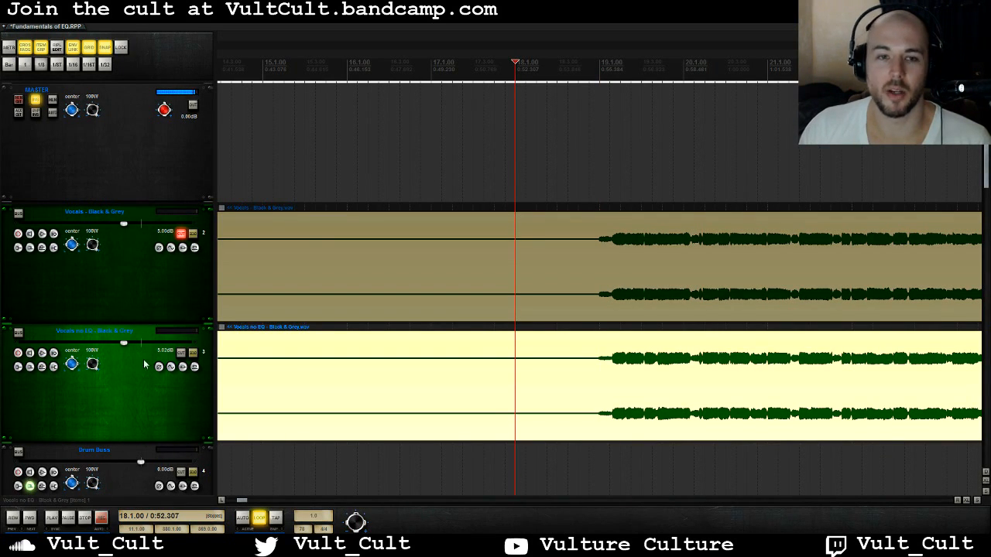
{"action": "left_click", "coordinate": [182, 353]}
{"action": "left_click", "coordinate": [181, 235]}
{"action": "key", "text": "space"}
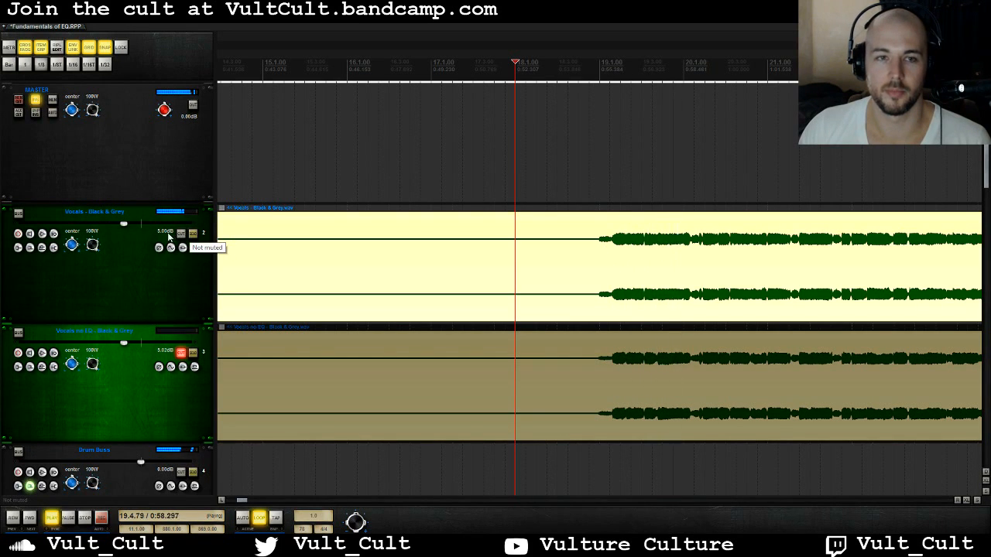
Step: Raise the Vocals track's volume to -4.32 dB and the Vocals no EQ track's to -4.42 dB, and stop playback
{"action": "left_click_drag", "start_coordinate": [126, 223], "coordinate": [129, 224]}
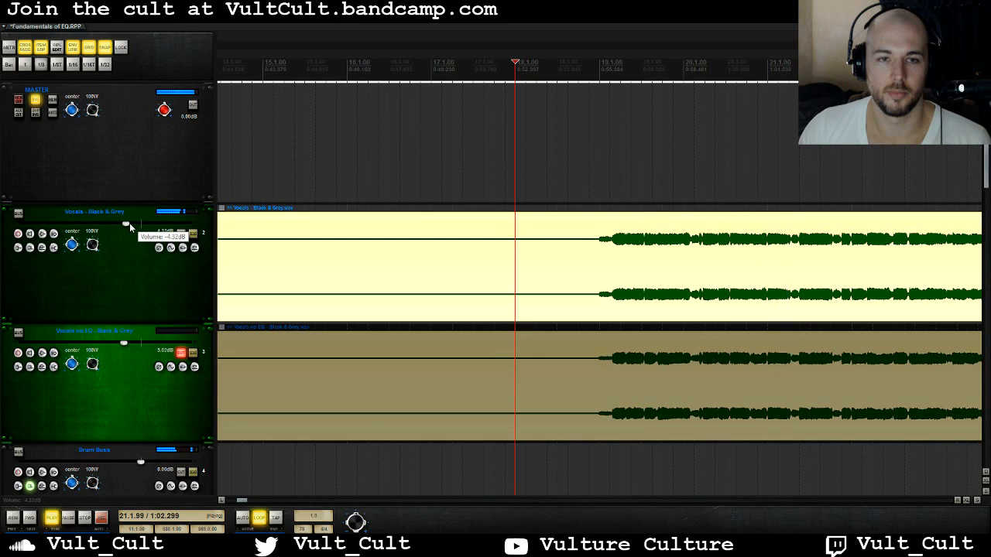
{"action": "left_click_drag", "start_coordinate": [124, 343], "coordinate": [126, 348]}
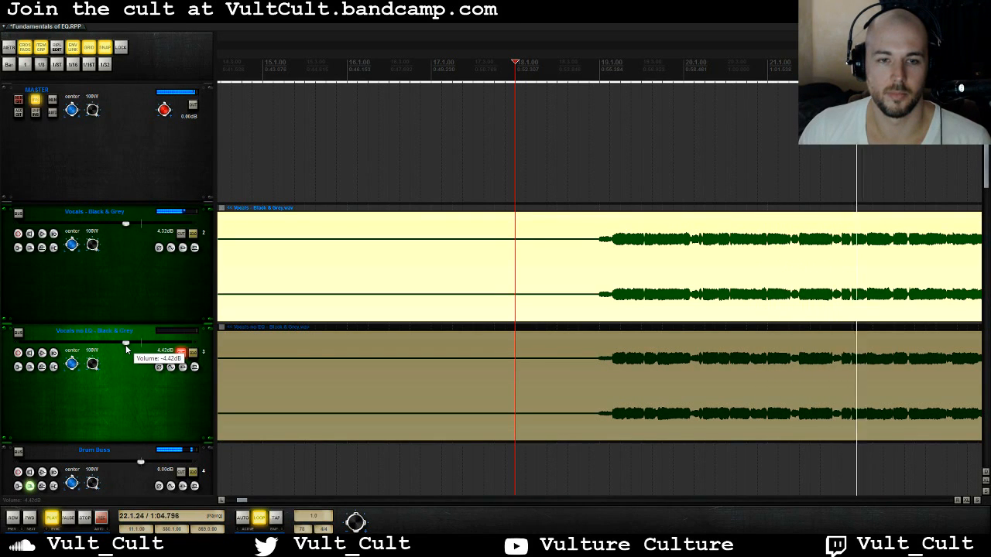
{"action": "key", "text": "space"}
Step: Mute the Vocals track, unmute the Vocals no EQ track and play the mix from bar 18 to compare
{"action": "left_click", "coordinate": [180, 235]}
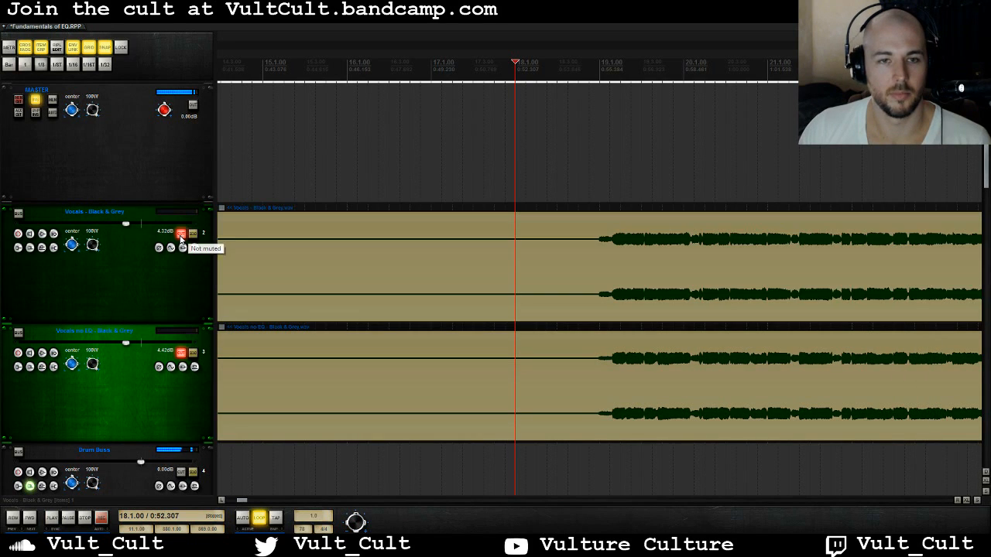
{"action": "left_click", "coordinate": [180, 354]}
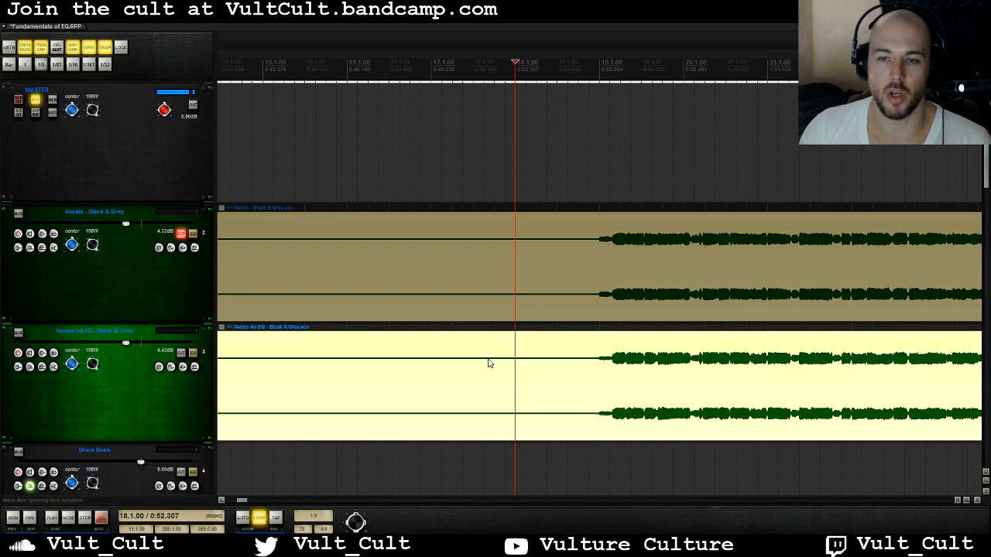
{"action": "key", "text": "space"}
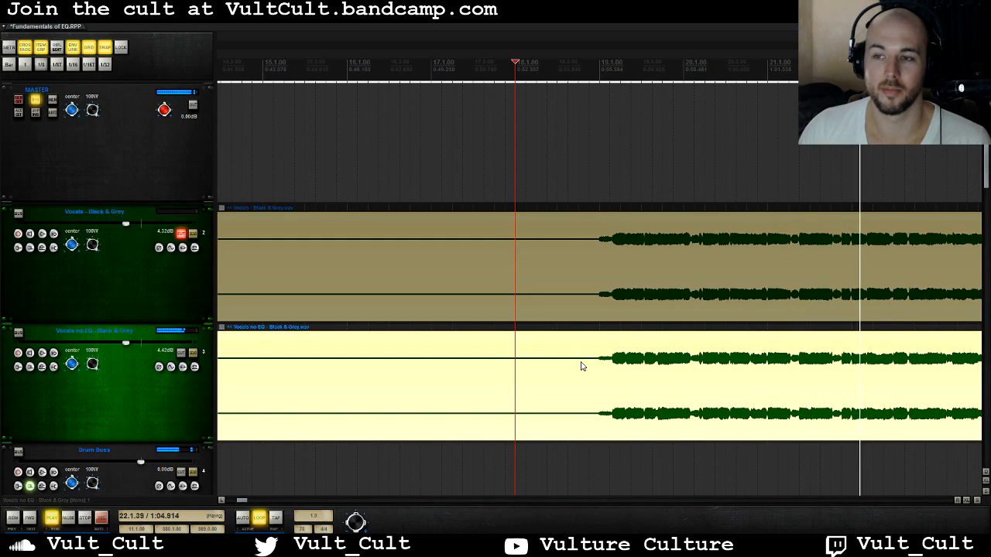
{"action": "key", "text": "space"}
{"action": "left_click", "coordinate": [181, 353]}
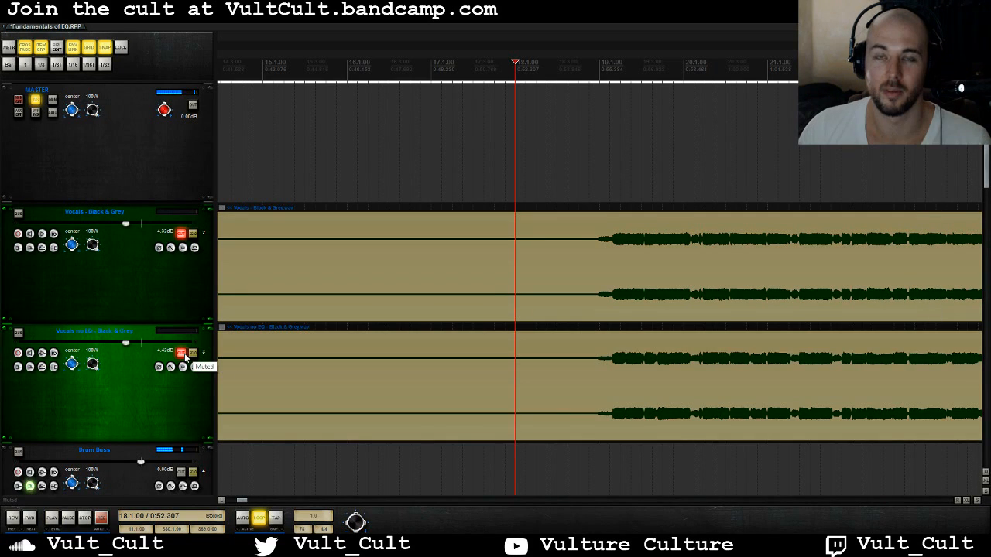
{"action": "left_click", "coordinate": [182, 354]}
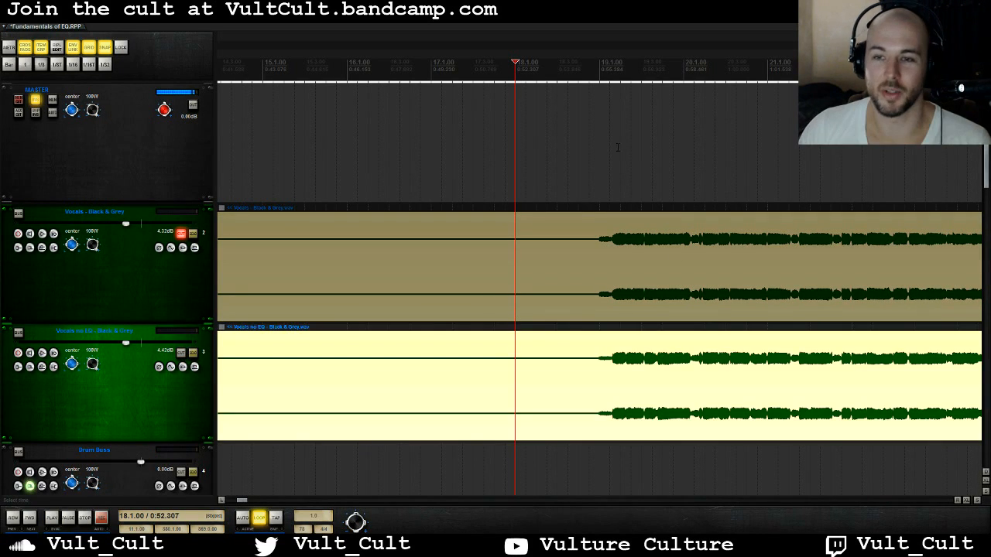
Step: Mute the kick, snare and bassline tracks and play the unprocessed vocals alone from bar 19
{"action": "left_click", "coordinate": [605, 376]}
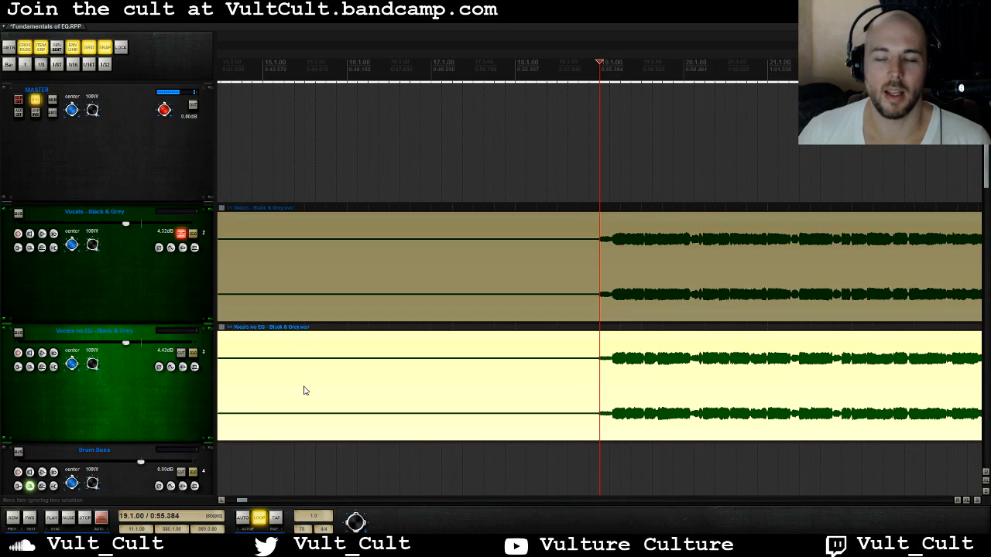
{"action": "scroll", "coordinate": [600, 374], "scroll_direction": "down", "scroll_amount": 5}
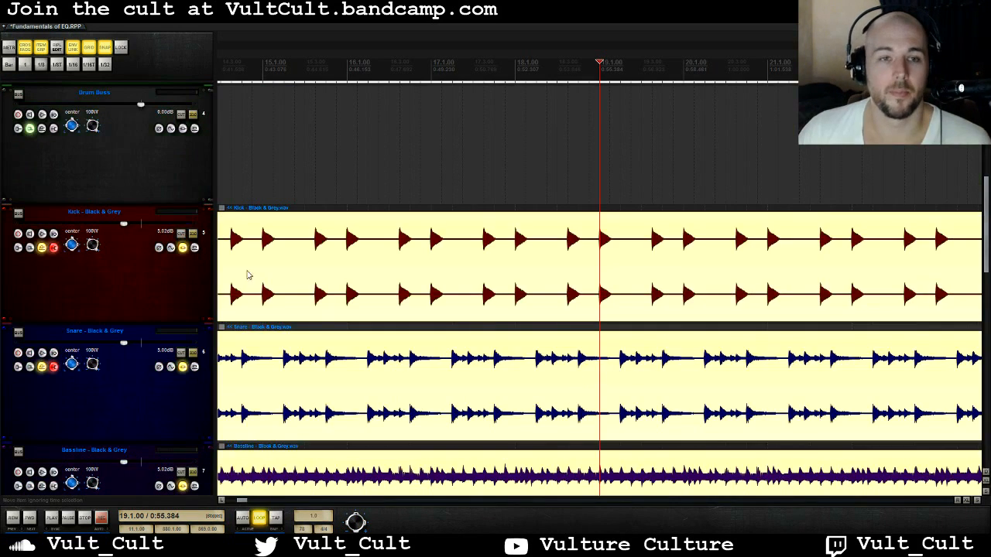
{"action": "left_click", "coordinate": [985, 492]}
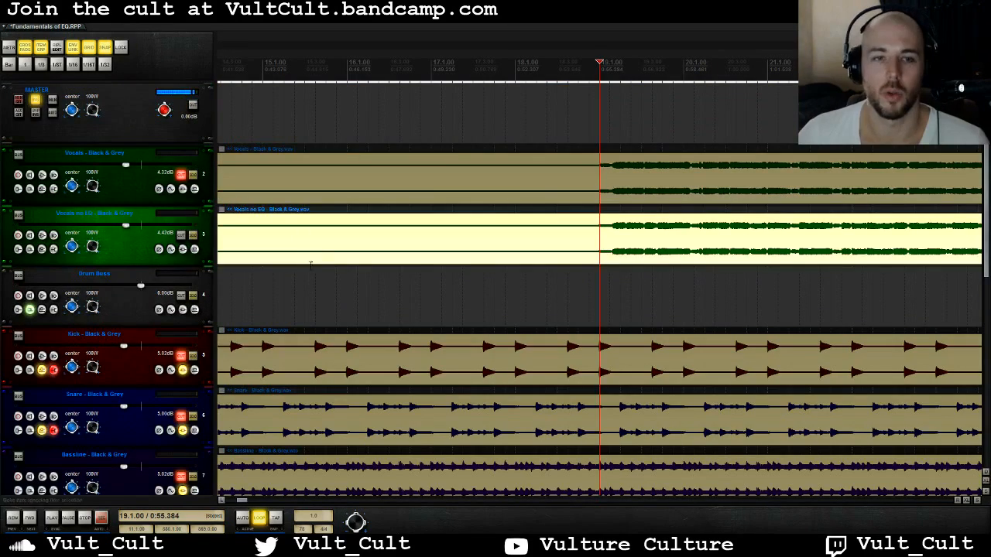
{"action": "key", "text": "space"}
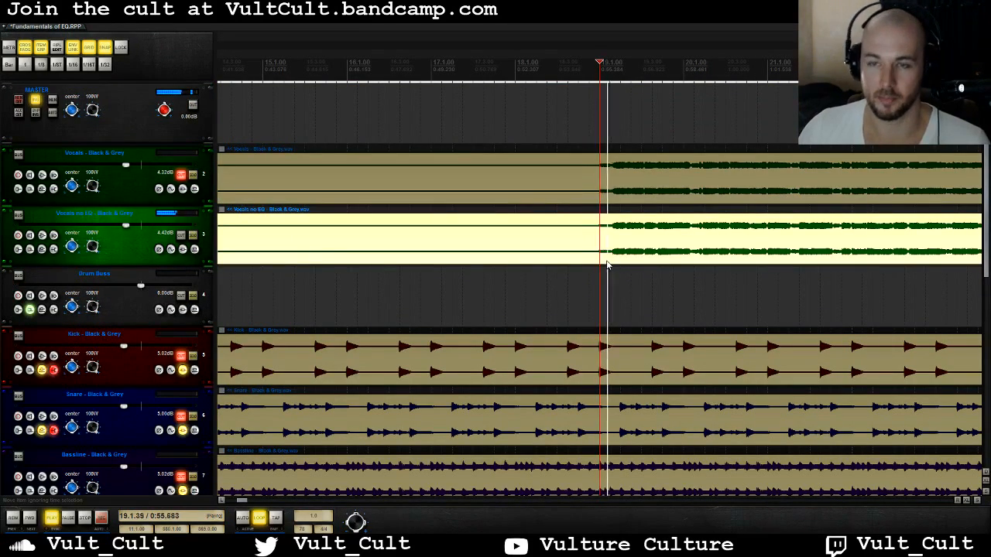
{"action": "key", "text": "space"}
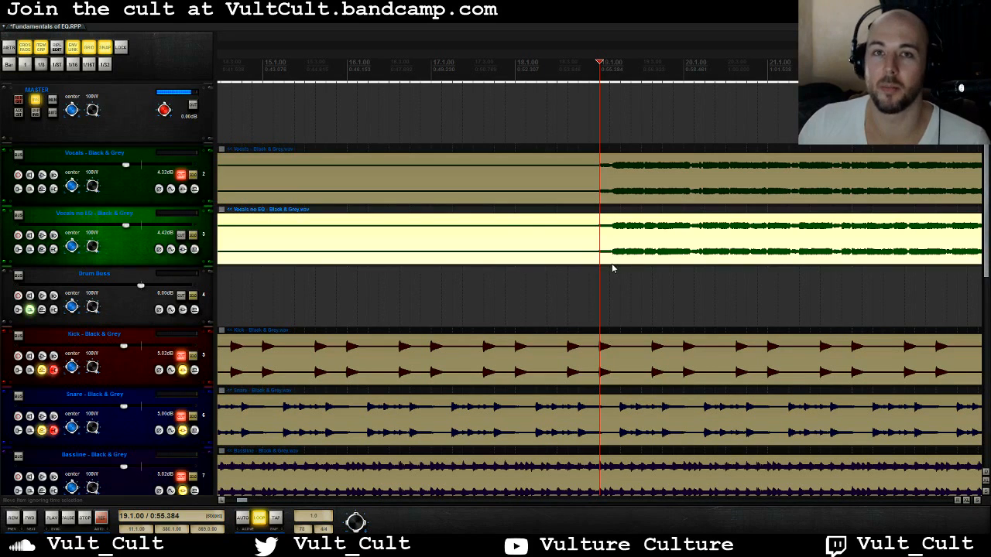
Step: Add the ReaEQ plugin to the Vocals no EQ track and enlarge its window
{"action": "left_click", "coordinate": [182, 249]}
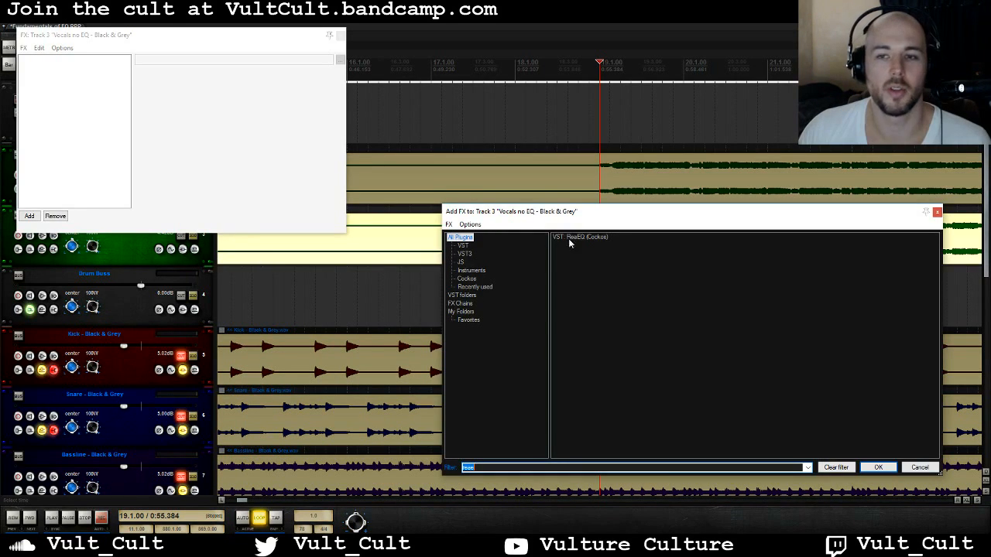
{"action": "left_click", "coordinate": [582, 237]}
{"action": "left_click", "coordinate": [878, 467]}
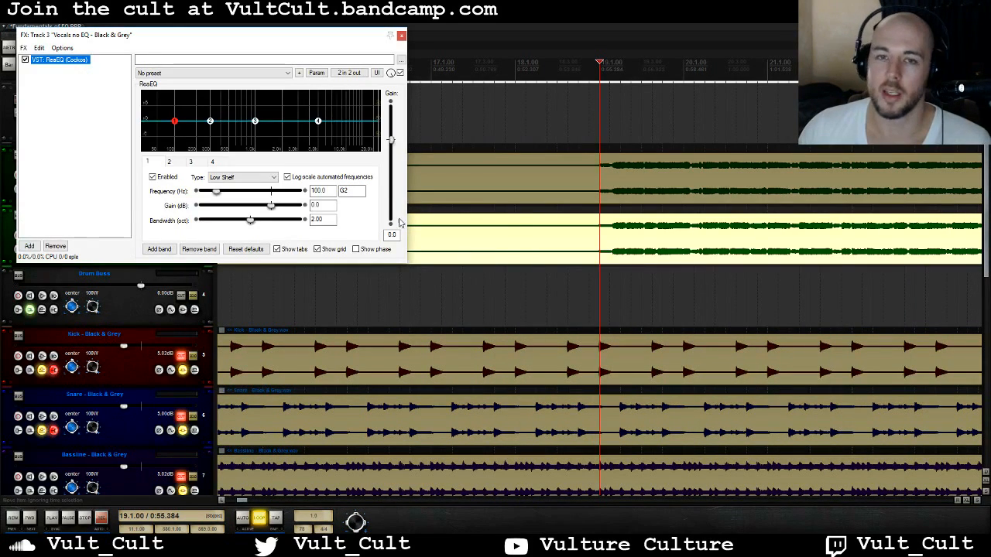
{"action": "left_click_drag", "start_coordinate": [404, 264], "coordinate": [981, 490]}
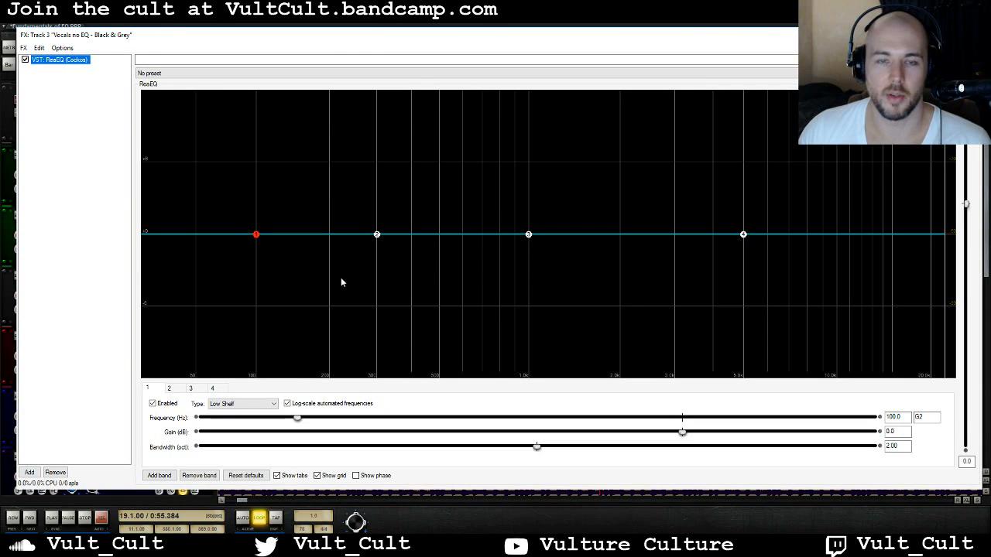
Step: Try moving EQ band 2, putting it back at about 300 Hz with 0 dB gain
{"action": "left_click", "coordinate": [340, 277]}
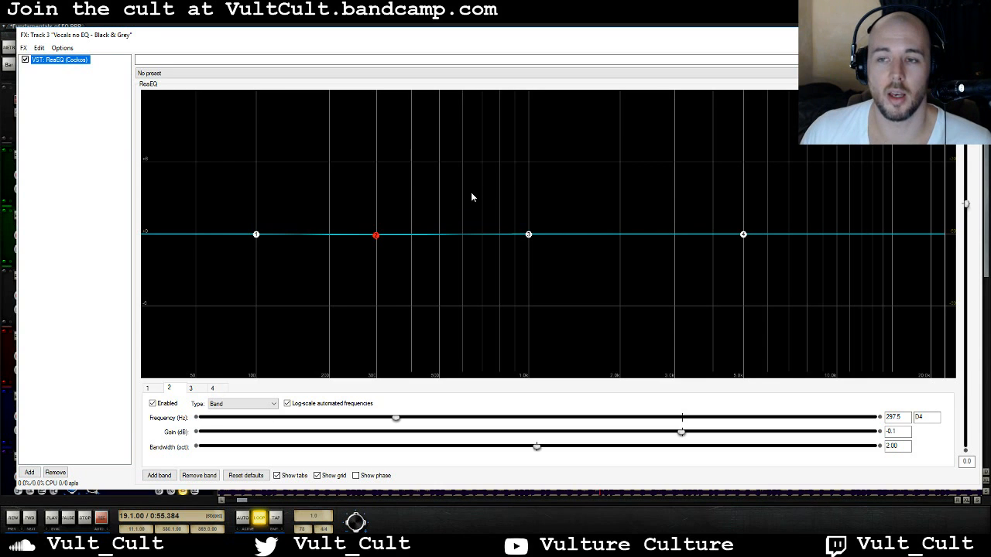
{"action": "mouse_move", "coordinate": [377, 238]}
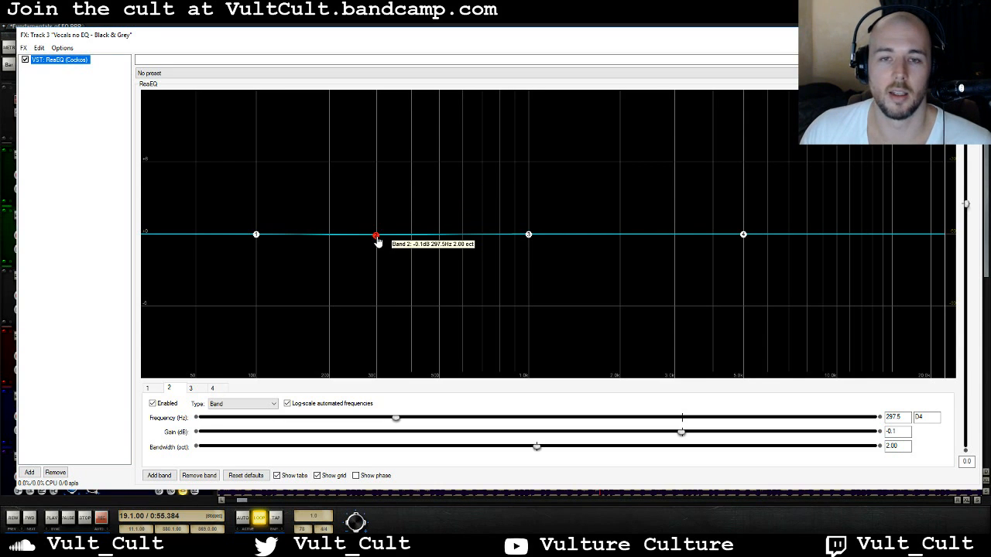
{"action": "left_click_drag", "start_coordinate": [377, 242], "coordinate": [379, 241]}
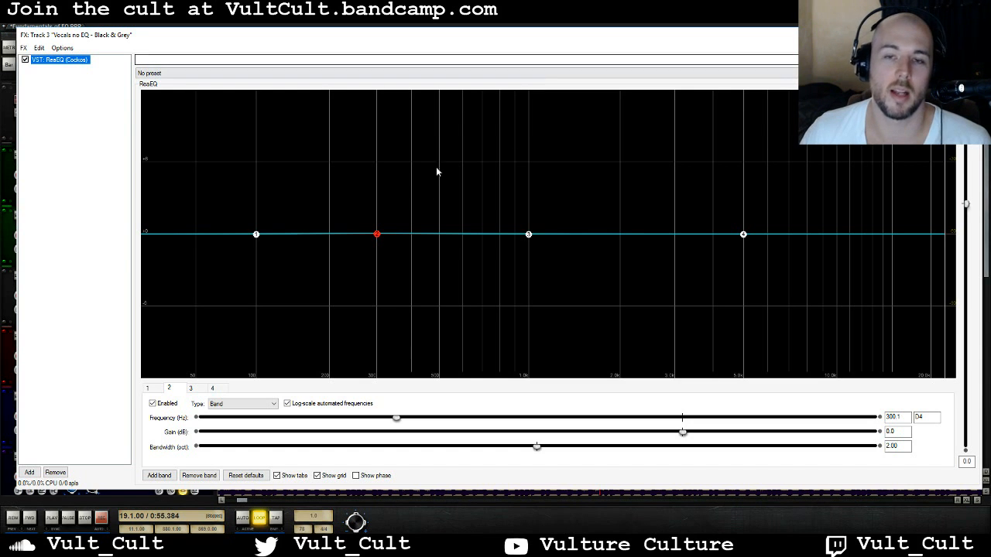
Step: Play the vocals briefly and examine their frequency spectrum in the EQ graph
{"action": "key", "text": "space"}
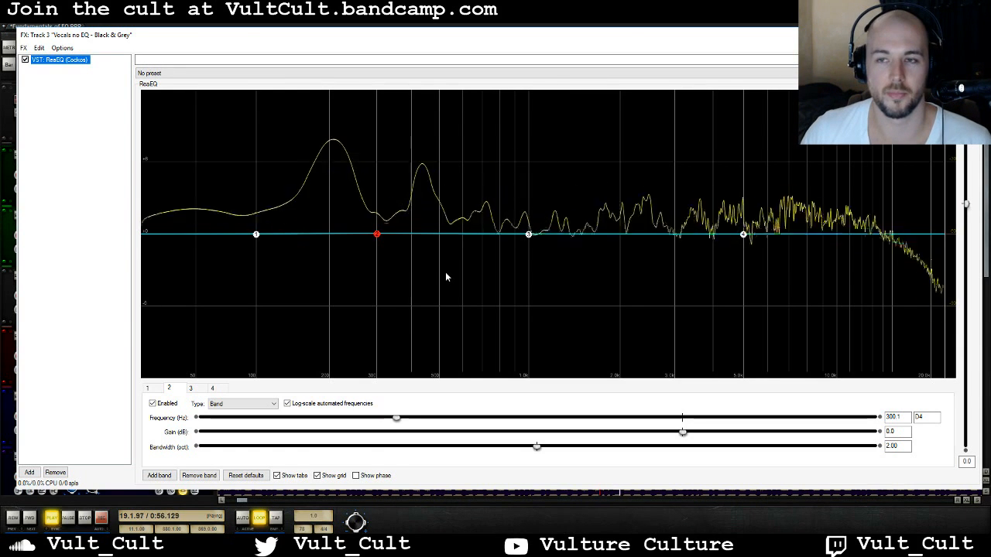
{"action": "mouse_move", "coordinate": [530, 237]}
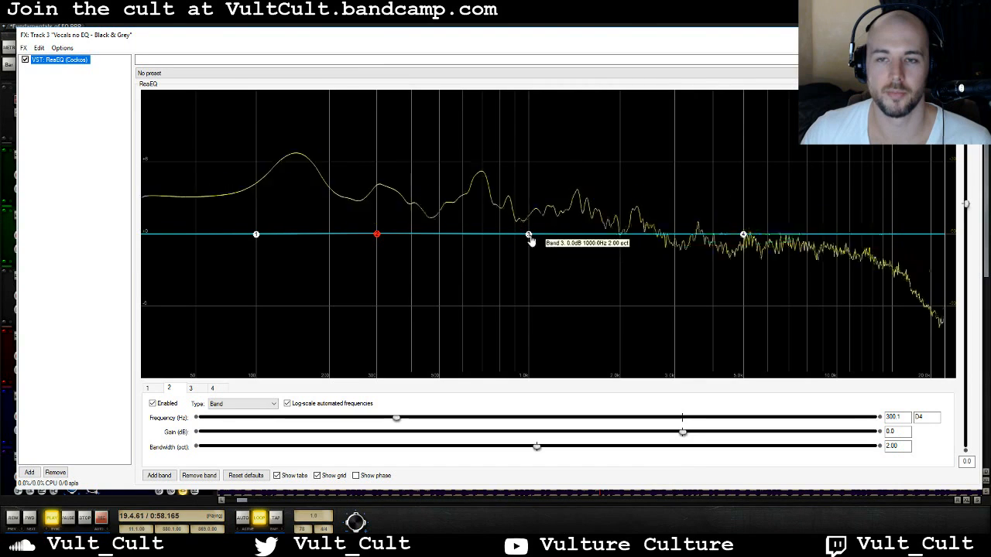
{"action": "key", "text": "space"}
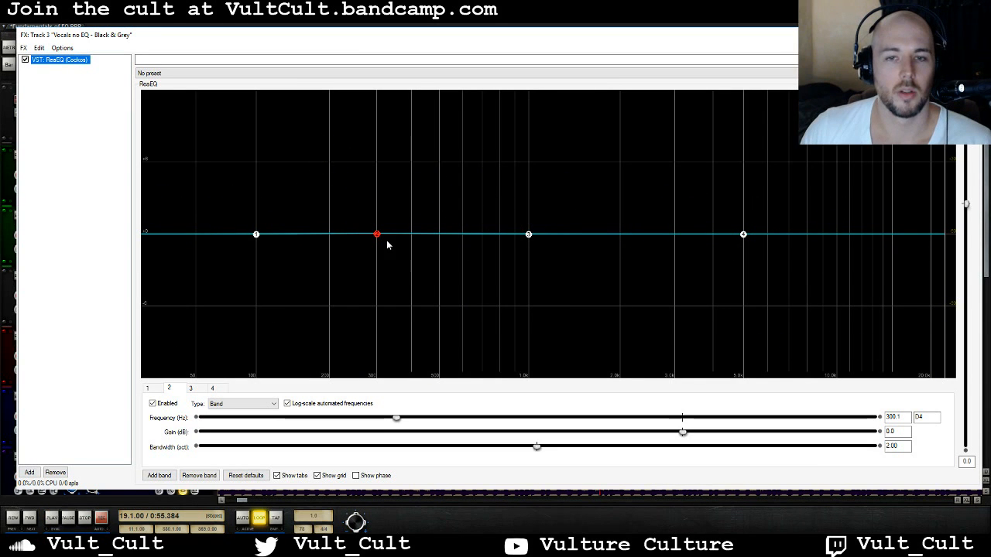
{"action": "mouse_move", "coordinate": [377, 237]}
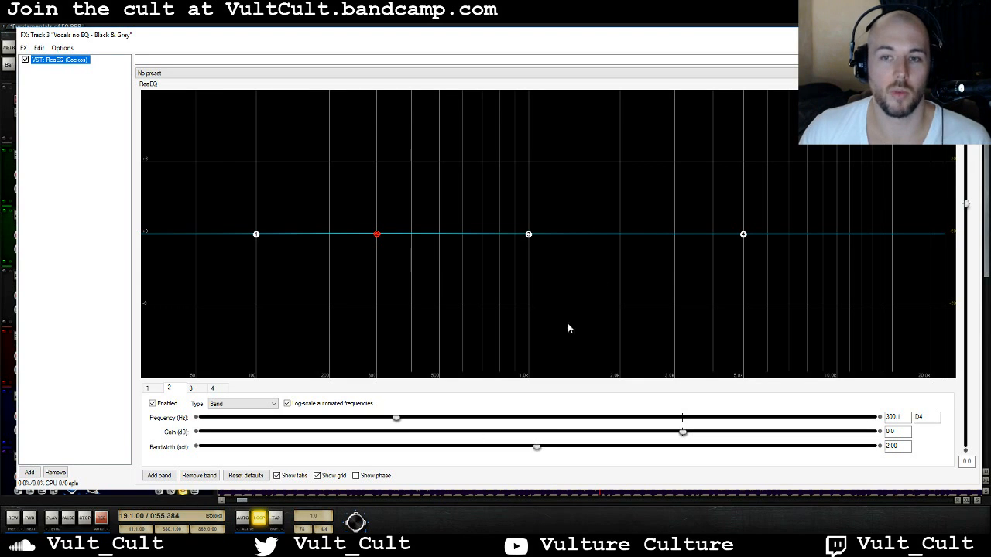
Step: Move the low shelf band to about 504 Hz with a gain of -6.2 dB and play the vocals
{"action": "left_click_drag", "start_coordinate": [256, 234], "coordinate": [381, 238]}
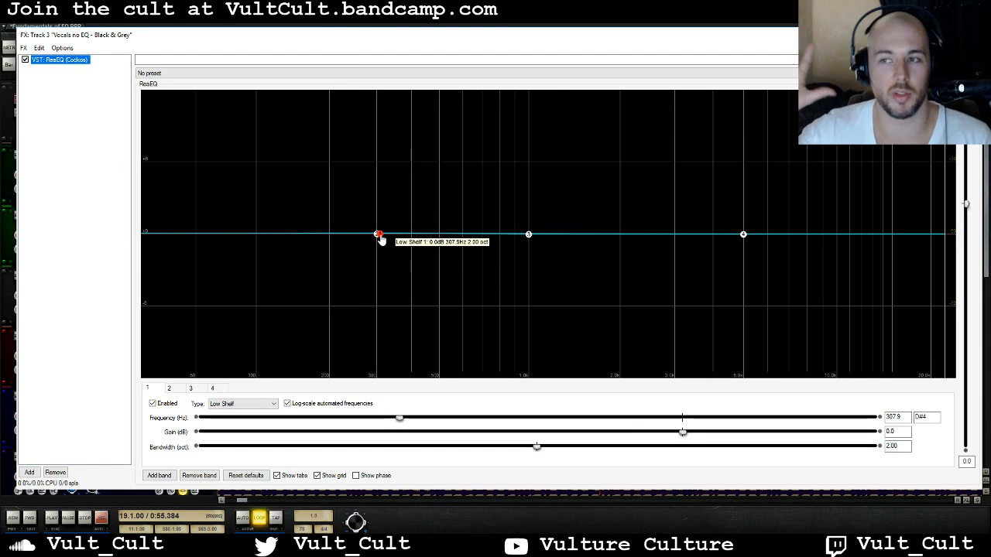
{"action": "left_click_drag", "start_coordinate": [379, 237], "coordinate": [441, 309]}
{"action": "key", "text": "space"}
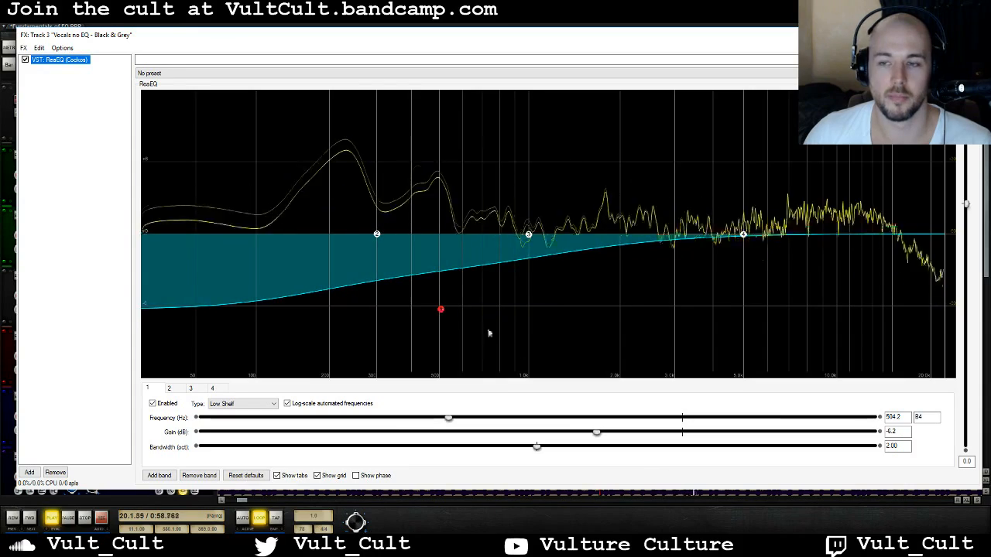
Step: Set the low shelf's bandwidth to 1 octave, shift its frequency to about 496 Hz and stop playback
{"action": "double_click", "coordinate": [892, 446]}
{"action": "type", "text": "1"}
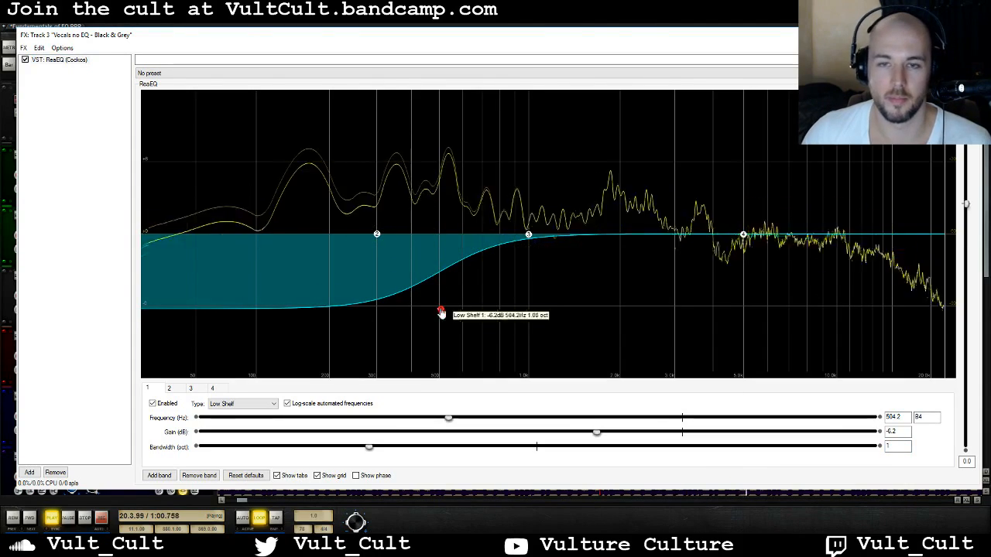
{"action": "left_click_drag", "start_coordinate": [442, 310], "coordinate": [439, 310]}
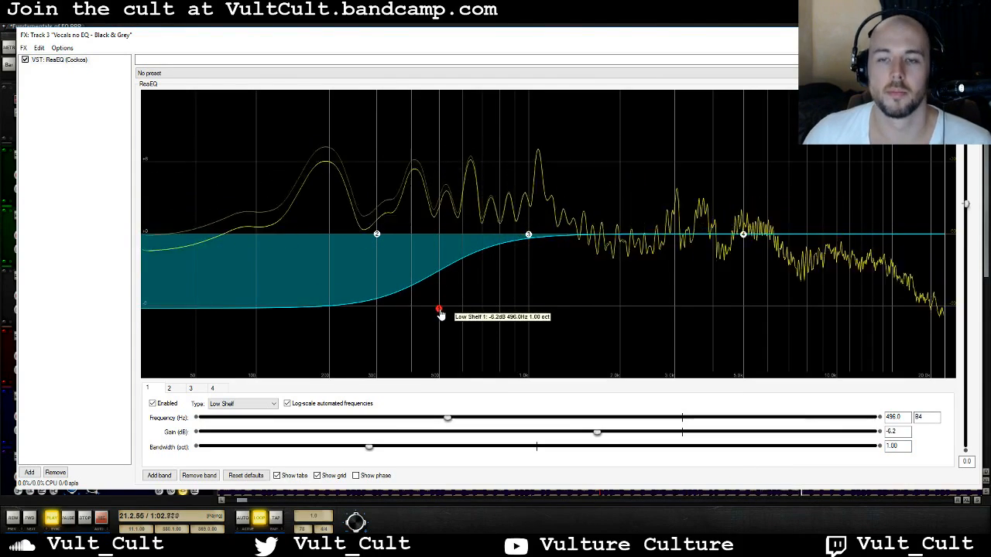
{"action": "key", "text": "space"}
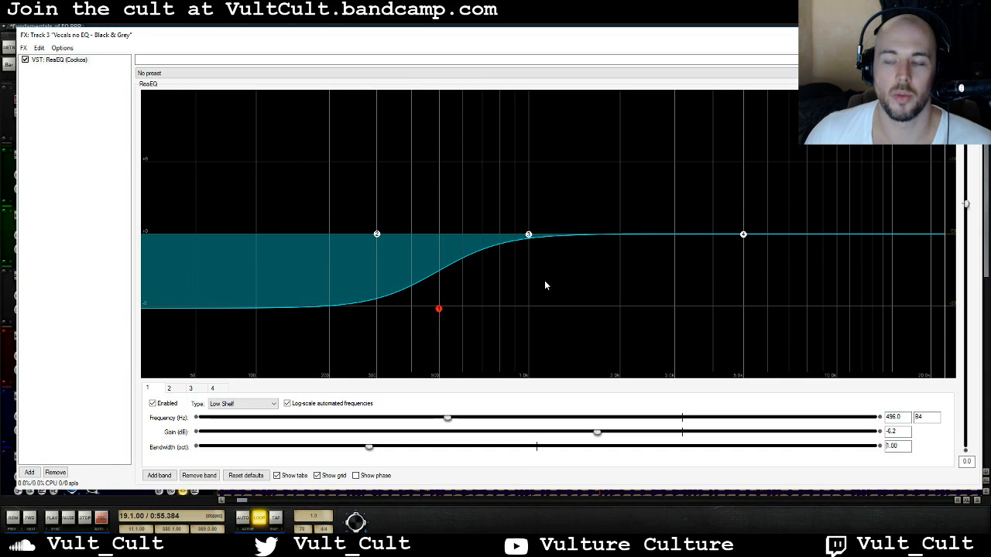
Step: Set the high shelf band's bandwidth to 1 octave and, during playback, move it to about 3973 Hz with a gain of 6.4 dB
{"action": "left_click", "coordinate": [745, 237]}
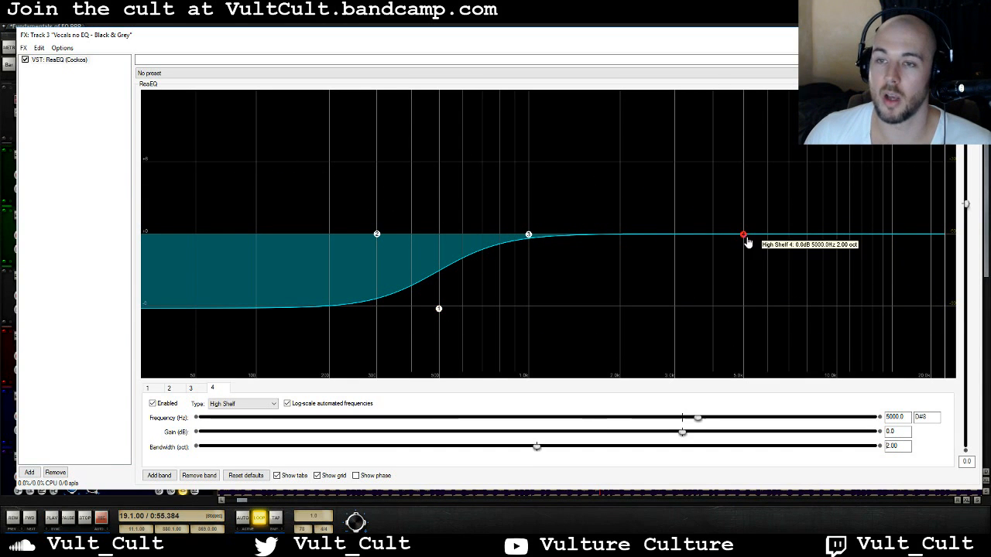
{"action": "left_click", "coordinate": [902, 448]}
{"action": "type", "text": "1"}
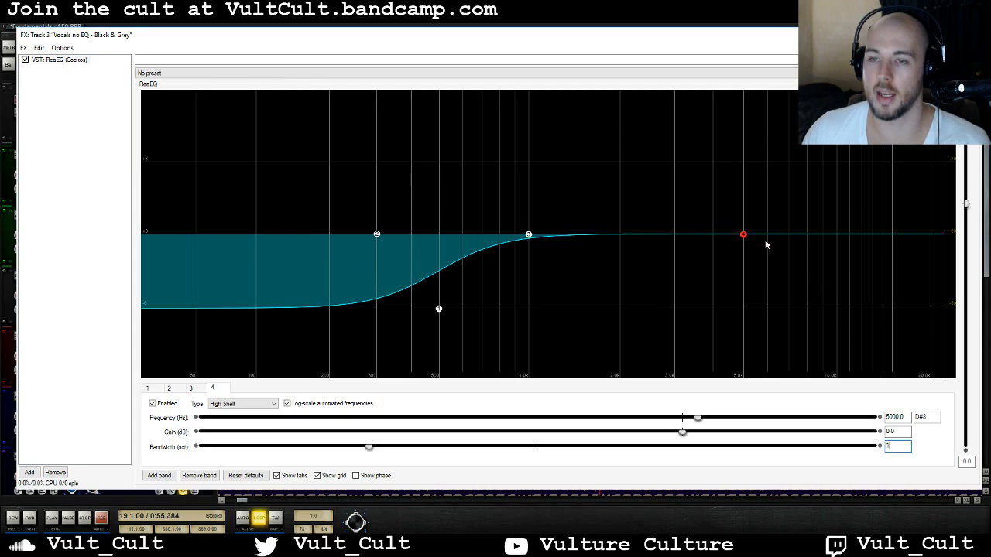
{"action": "key", "text": "space"}
{"action": "left_click_drag", "start_coordinate": [744, 237], "coordinate": [717, 168]}
{"action": "left_click_drag", "start_coordinate": [713, 168], "coordinate": [713, 160]}
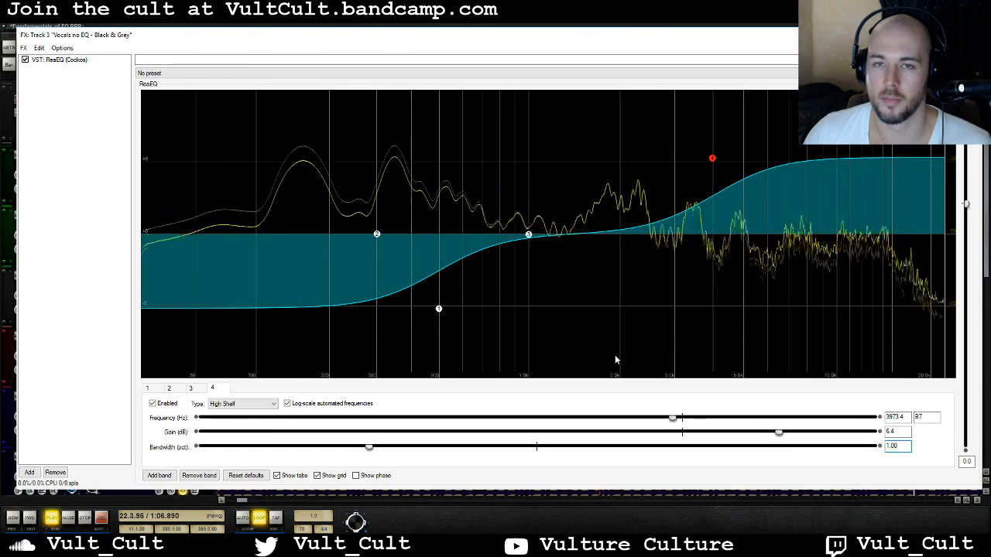
Step: Move EQ band 3 to about 432 Hz with a gain of -4 dB while the vocals play
{"action": "key", "text": "space"}
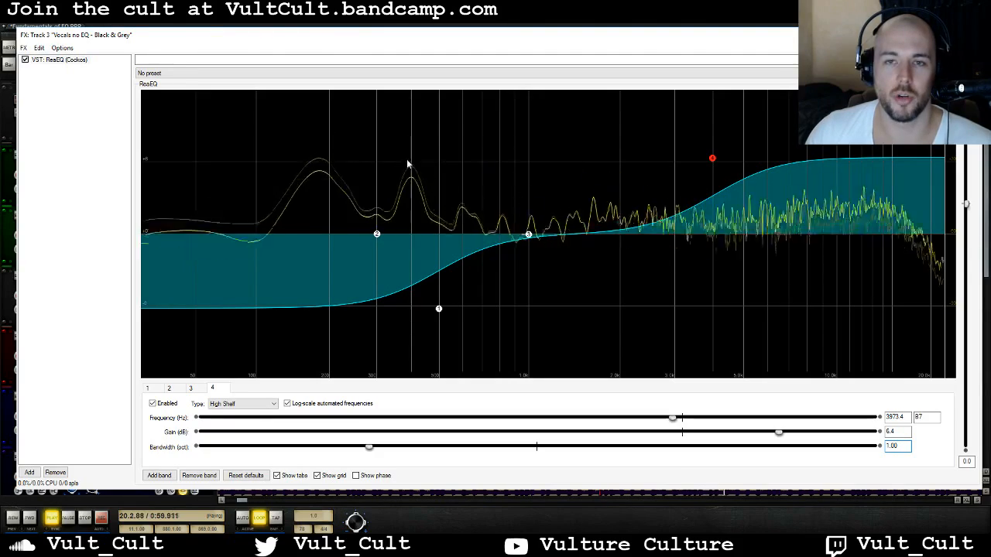
{"action": "left_click", "coordinate": [529, 235]}
{"action": "left_click_drag", "start_coordinate": [528, 237], "coordinate": [422, 283]}
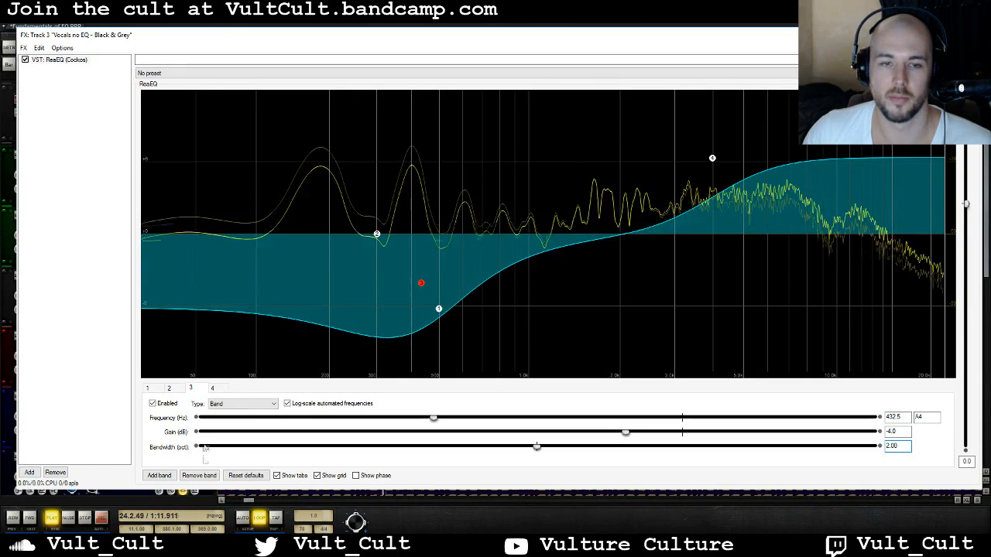
Step: Add EQ band 5 and place it at about 9856 Hz with a gain of -1.8 dB while listening to the vocals
{"action": "left_click", "coordinate": [159, 476]}
{"action": "key", "text": "space"}
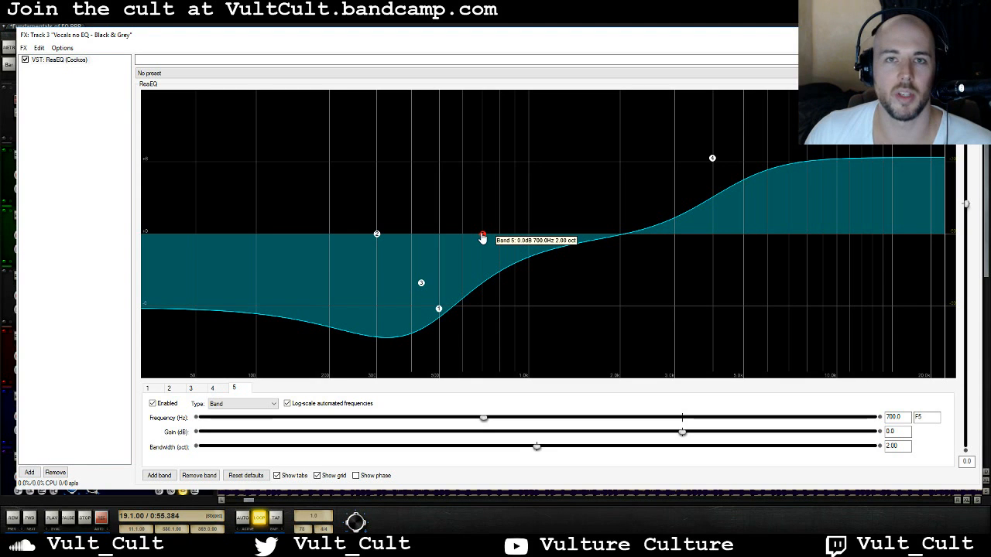
{"action": "left_click_drag", "start_coordinate": [482, 236], "coordinate": [840, 237]}
{"action": "left_click_drag", "start_coordinate": [728, 36], "coordinate": [614, 126]}
{"action": "key", "text": "space"}
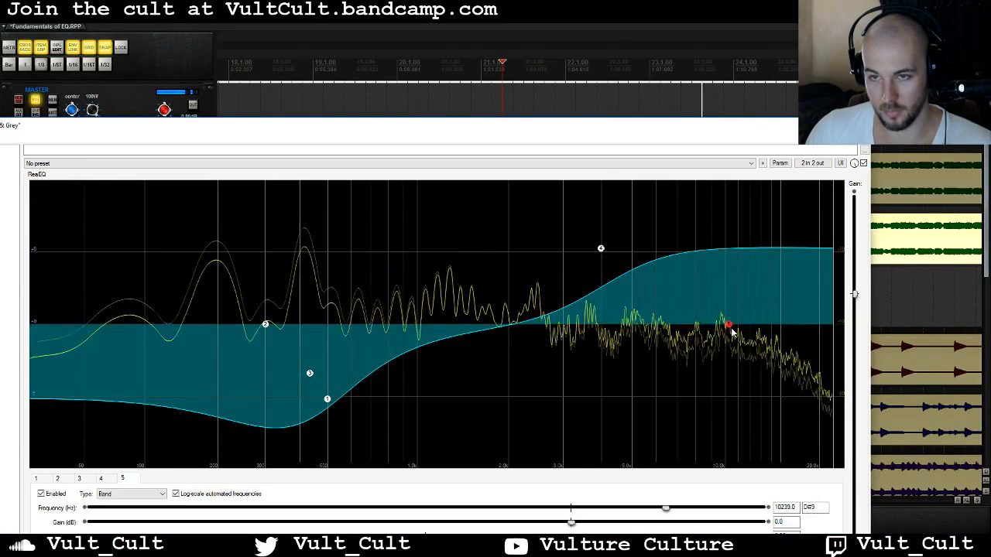
{"action": "mouse_move", "coordinate": [731, 332]}
{"action": "left_mouse_down"}
{"action": "mouse_move", "coordinate": [750, 348]}
{"action": "mouse_move", "coordinate": [746, 341]}
{"action": "left_mouse_up"}
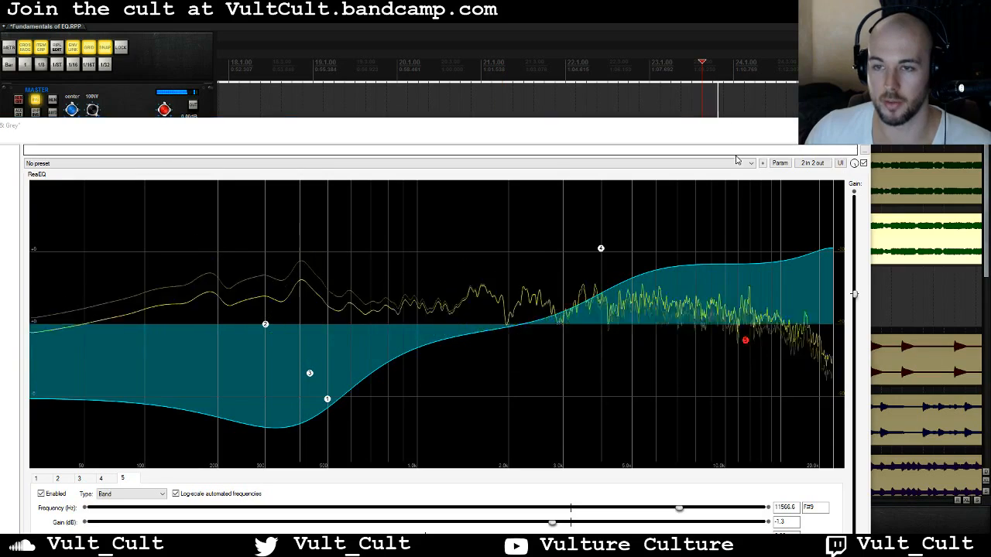
{"action": "left_click_drag", "start_coordinate": [744, 349], "coordinate": [722, 355]}
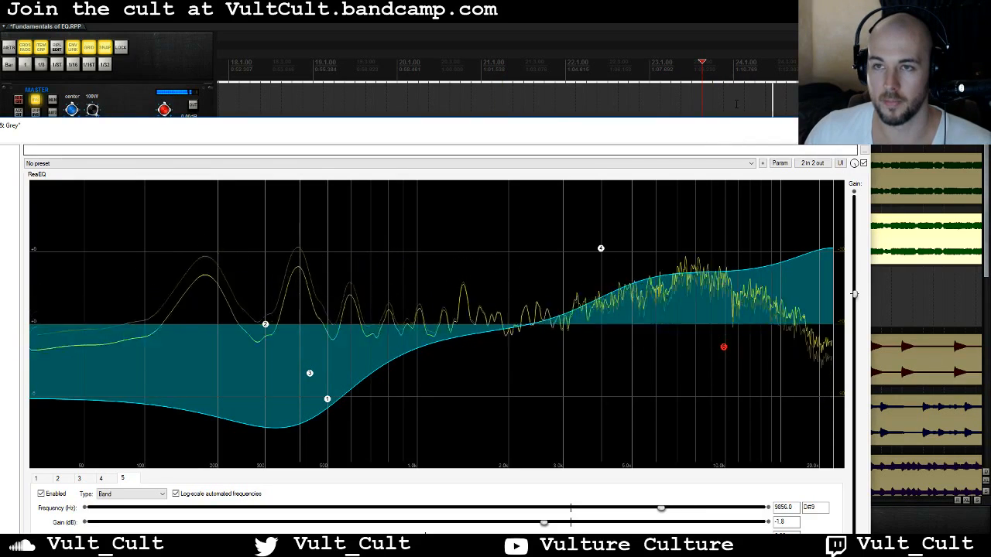
{"action": "key", "text": "space"}
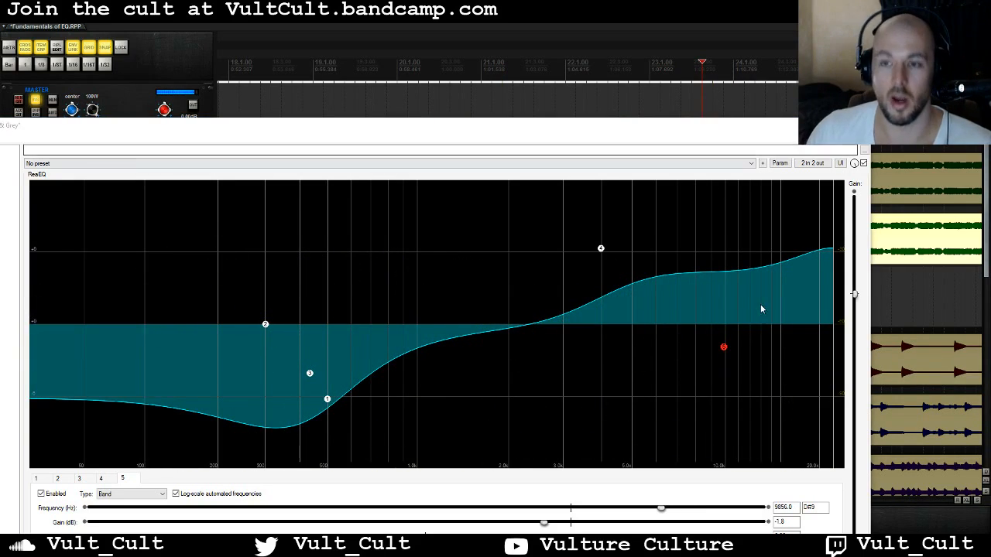
Step: Add EQ band 6, try a small cut during playback, and settle it as a slight boost near 1 kHz
{"action": "left_click_drag", "start_coordinate": [500, 128], "coordinate": [597, 53]}
{"action": "key", "text": "space"}
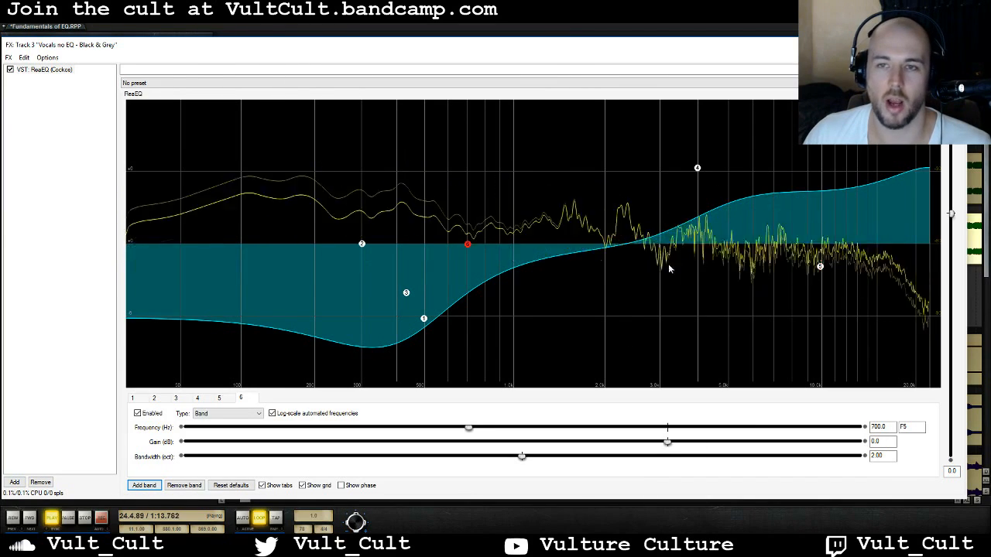
{"action": "key", "text": "space"}
{"action": "mouse_move", "coordinate": [468, 248]}
{"action": "left_mouse_down"}
{"action": "mouse_move", "coordinate": [537, 257]}
{"action": "mouse_move", "coordinate": [522, 250]}
{"action": "mouse_move", "coordinate": [503, 267]}
{"action": "left_mouse_up"}
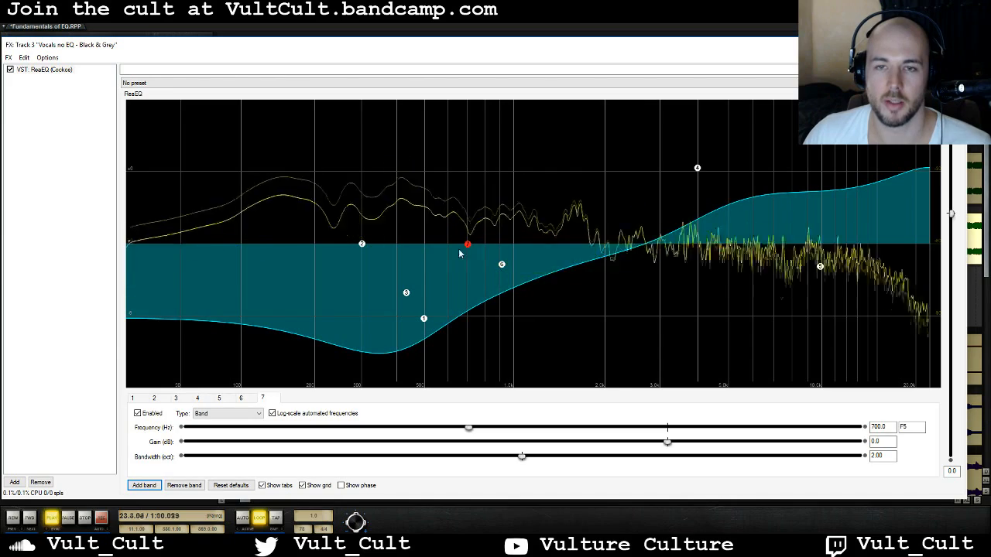
{"action": "left_click_drag", "start_coordinate": [503, 267], "coordinate": [516, 219]}
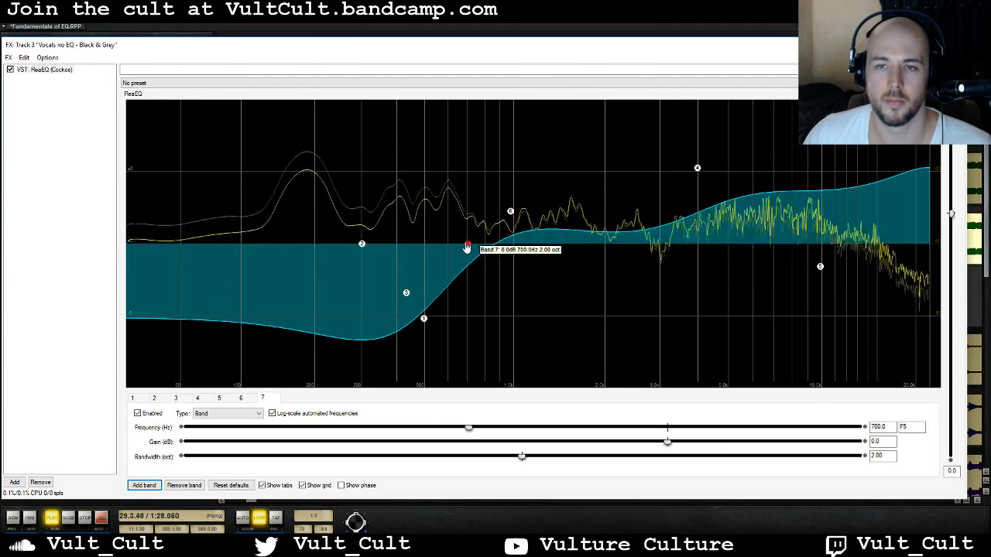
Step: Boost band 7 by about 1.2 dB near 705 Hz and add band 8 at about 173 Hz with a gain of -2.5 dB
{"action": "mouse_move", "coordinate": [467, 246]}
{"action": "left_mouse_down"}
{"action": "mouse_move", "coordinate": [466, 214]}
{"action": "mouse_move", "coordinate": [431, 238]}
{"action": "mouse_move", "coordinate": [442, 276]}
{"action": "mouse_move", "coordinate": [467, 232]}
{"action": "left_mouse_up"}
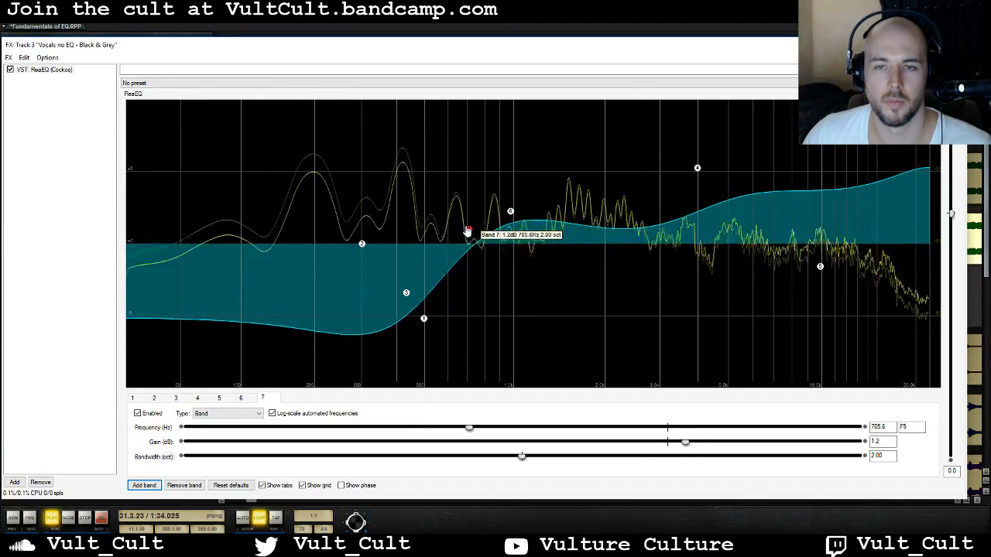
{"action": "key", "text": "space"}
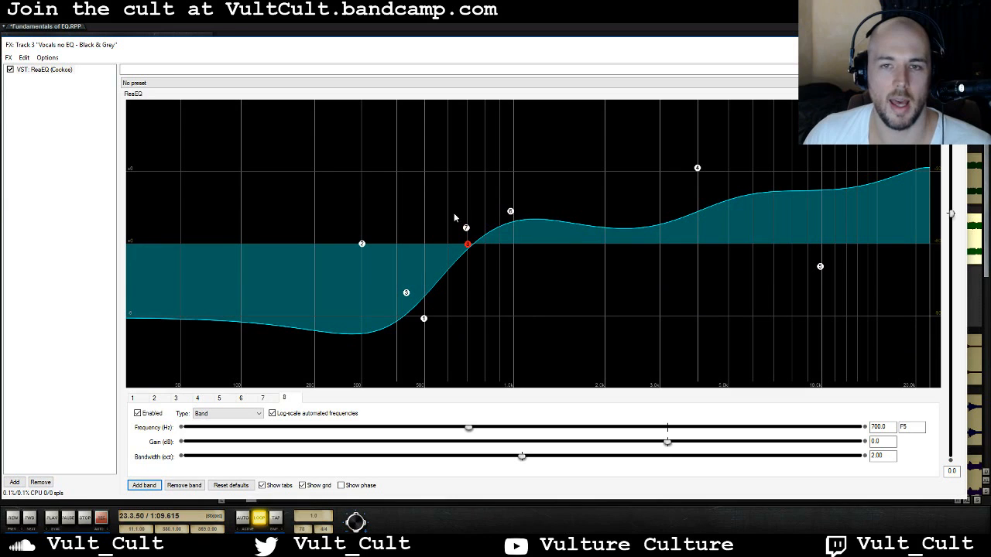
{"action": "left_click_drag", "start_coordinate": [369, 254], "coordinate": [298, 276]}
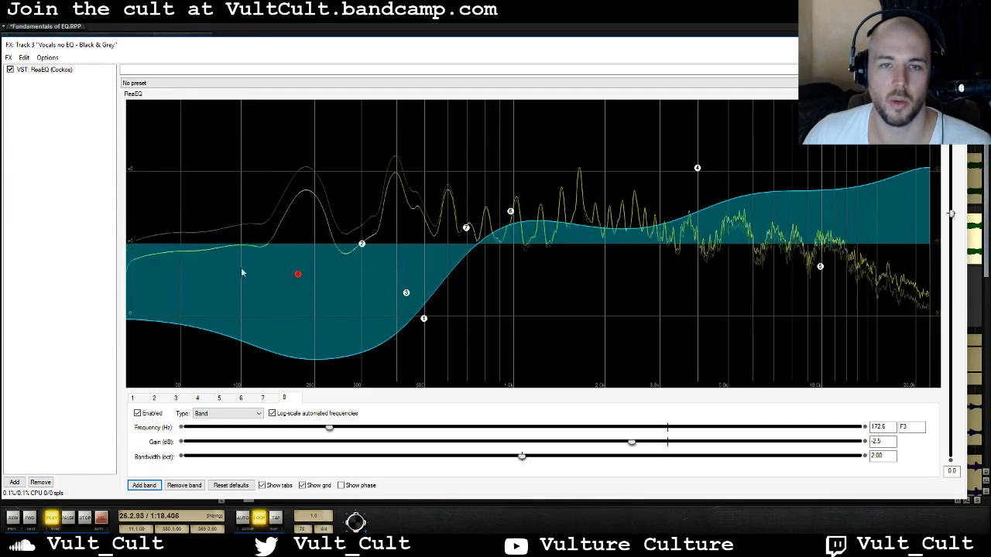
Step: Add EQ band 9, make it a Low Shelf with -120 dB gain, and place it at about 73 Hz
{"action": "left_click", "coordinate": [144, 485]}
{"action": "left_click_drag", "start_coordinate": [466, 244], "coordinate": [159, 434]}
{"action": "left_click", "coordinate": [229, 413]}
{"action": "left_click", "coordinate": [217, 431]}
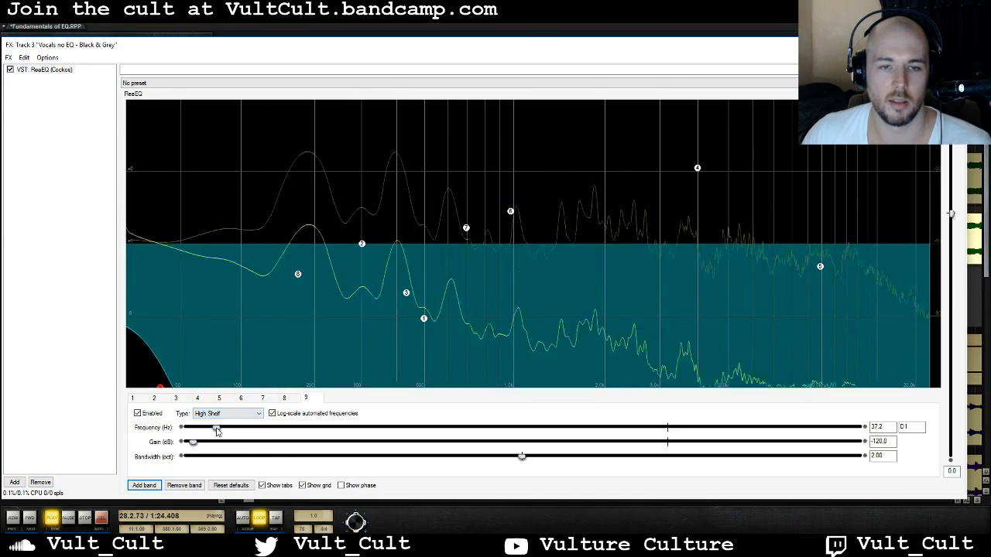
{"action": "left_click", "coordinate": [228, 413]}
{"action": "left_click", "coordinate": [213, 422]}
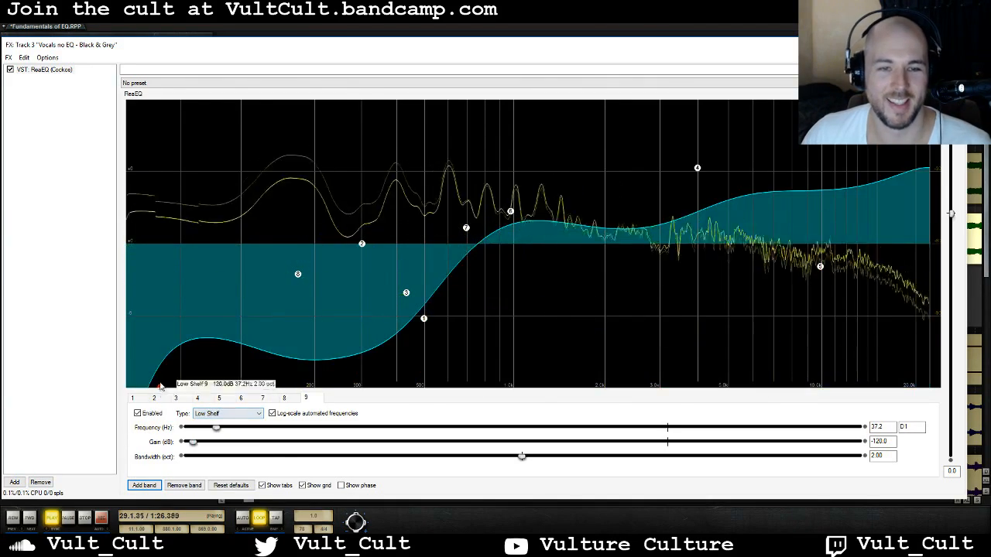
{"action": "left_click_drag", "start_coordinate": [161, 392], "coordinate": [215, 414]}
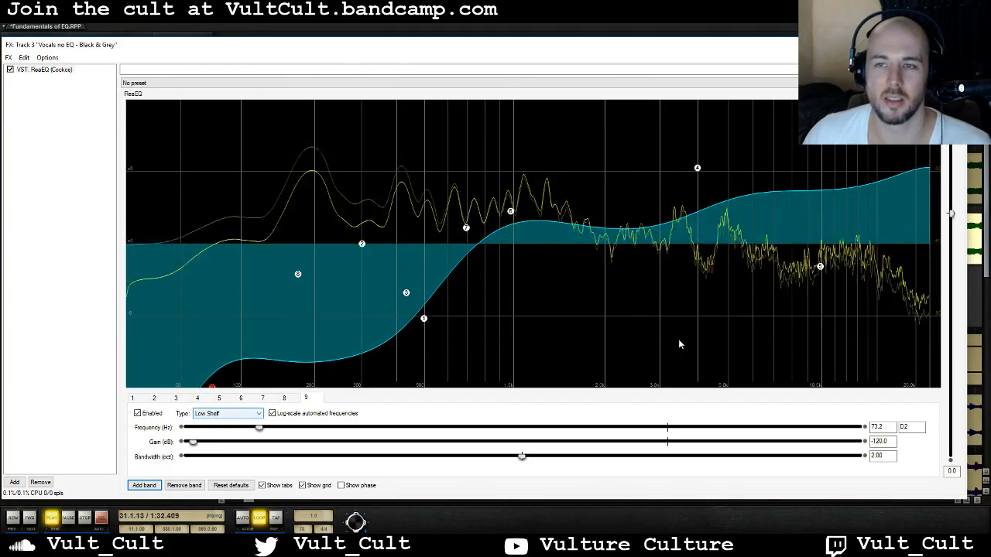
Step: Add EQ band 10 and fine-tune it to about 2907 Hz with a gain of 3.2 dB
{"action": "left_click", "coordinate": [156, 488]}
{"action": "left_click_drag", "start_coordinate": [467, 247], "coordinate": [659, 200]}
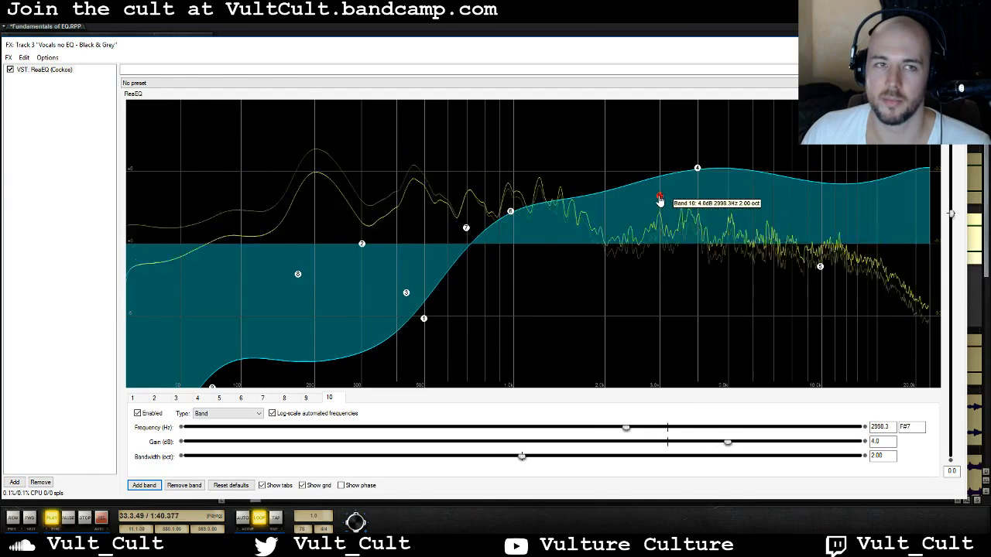
{"action": "mouse_move", "coordinate": [651, 199]}
{"action": "left_mouse_down"}
{"action": "mouse_move", "coordinate": [624, 193]}
{"action": "mouse_move", "coordinate": [655, 203]}
{"action": "left_mouse_up"}
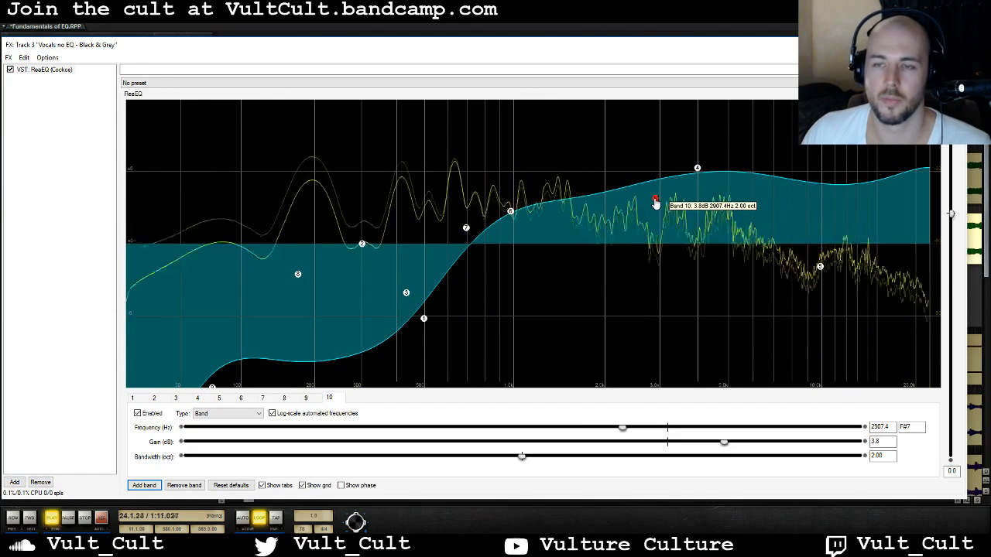
{"action": "mouse_move", "coordinate": [656, 203]}
{"action": "left_mouse_down"}
{"action": "mouse_move", "coordinate": [658, 189]}
{"action": "mouse_move", "coordinate": [655, 206]}
{"action": "left_mouse_up"}
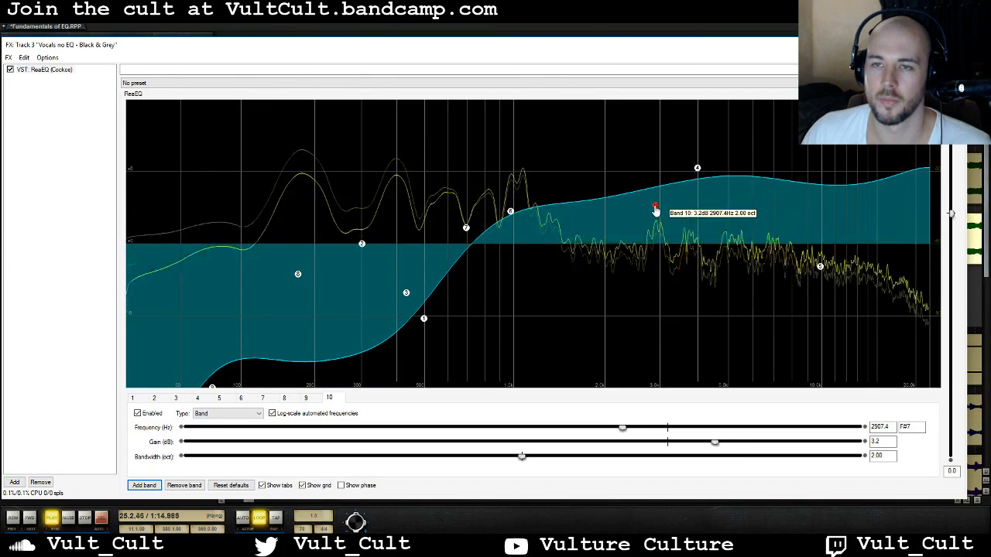
Step: Raise the high shelf band's gain to 8 dB and lower the EQ's overall output gain to about -1.5 dB
{"action": "left_click_drag", "start_coordinate": [697, 173], "coordinate": [699, 152]}
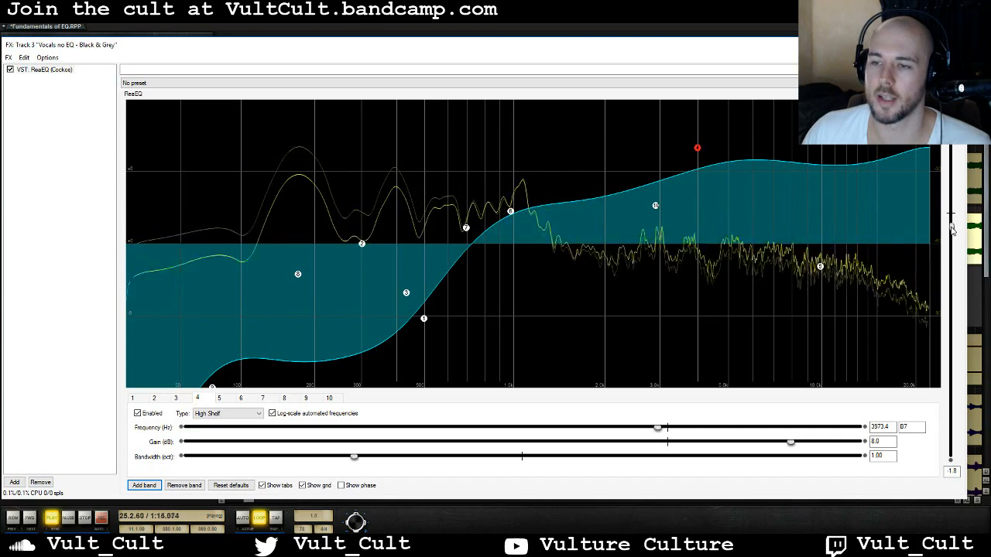
{"action": "key", "text": "space"}
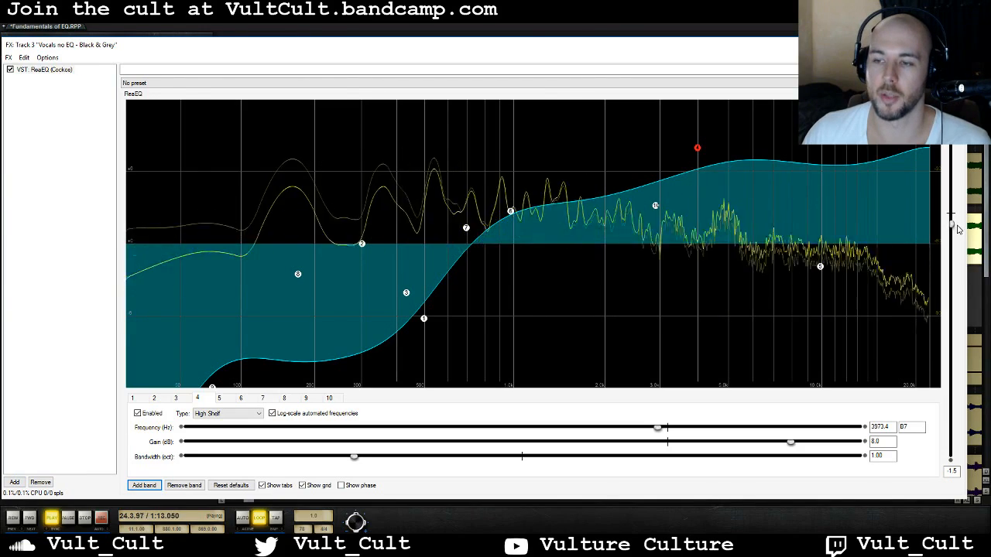
Step: Compare the vocals with ReaEQ bypassed and re-enabled, stop playback and close the effects window
{"action": "left_click", "coordinate": [10, 70]}
{"action": "left_click", "coordinate": [10, 71]}
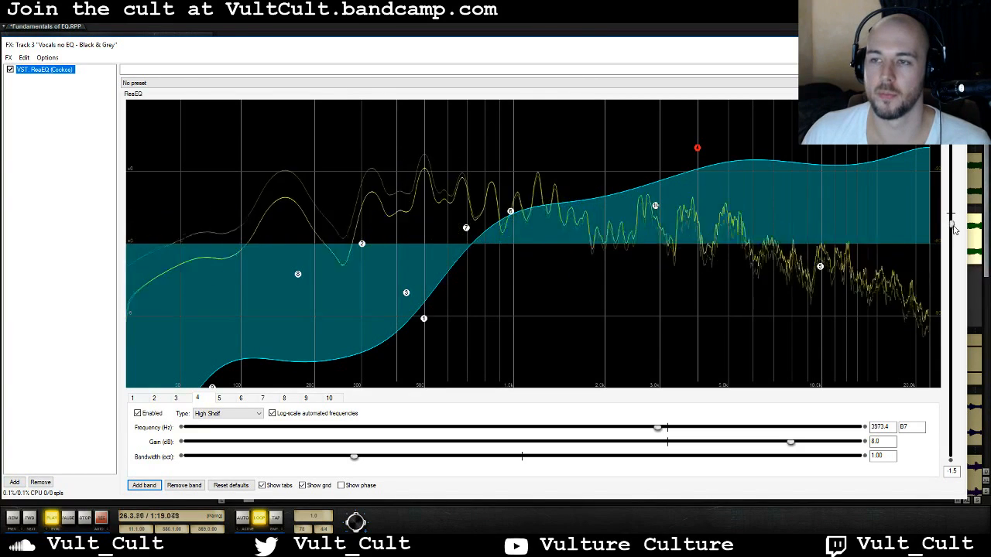
{"action": "key", "text": "space"}
{"action": "left_click", "coordinate": [954, 44]}
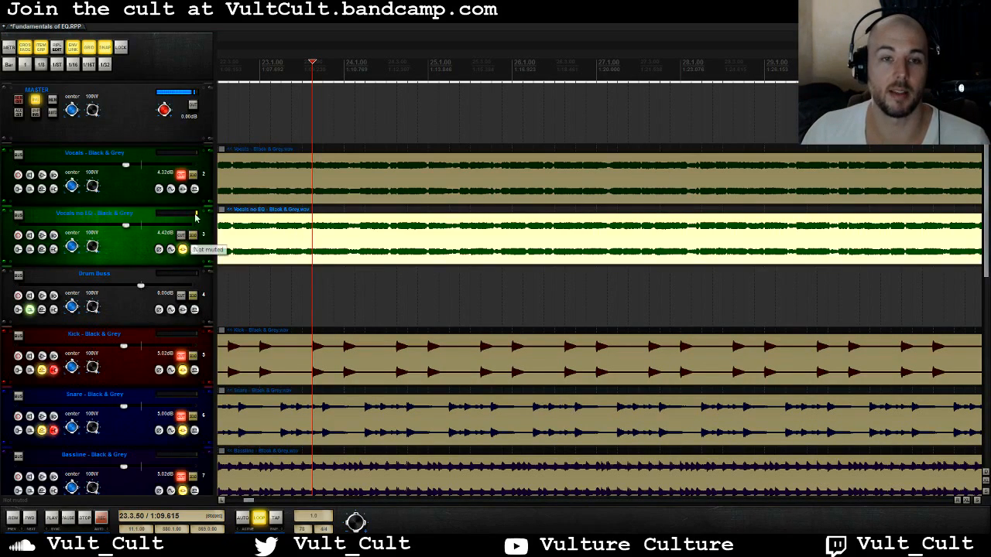
Step: Unmute the Kick, Snare and Bassline tracks and play the vocals in the mix
{"action": "left_click_drag", "start_coordinate": [182, 358], "coordinate": [186, 491]}
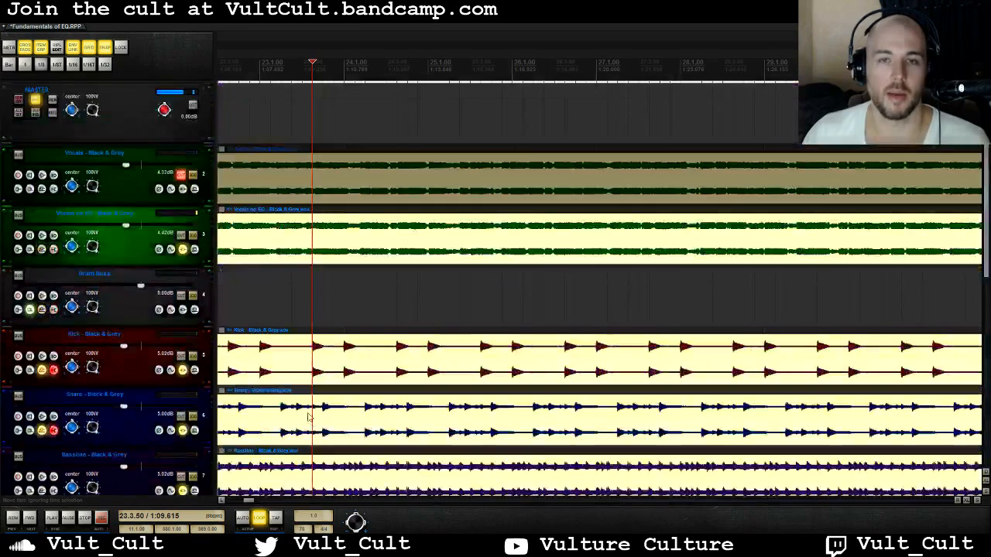
{"action": "key", "text": "space"}
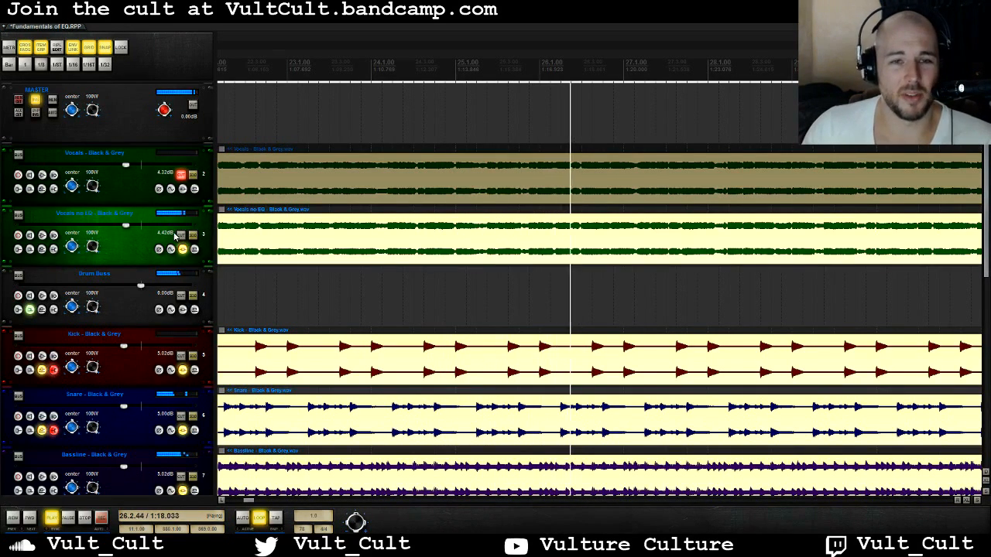
{"action": "key", "text": "space"}
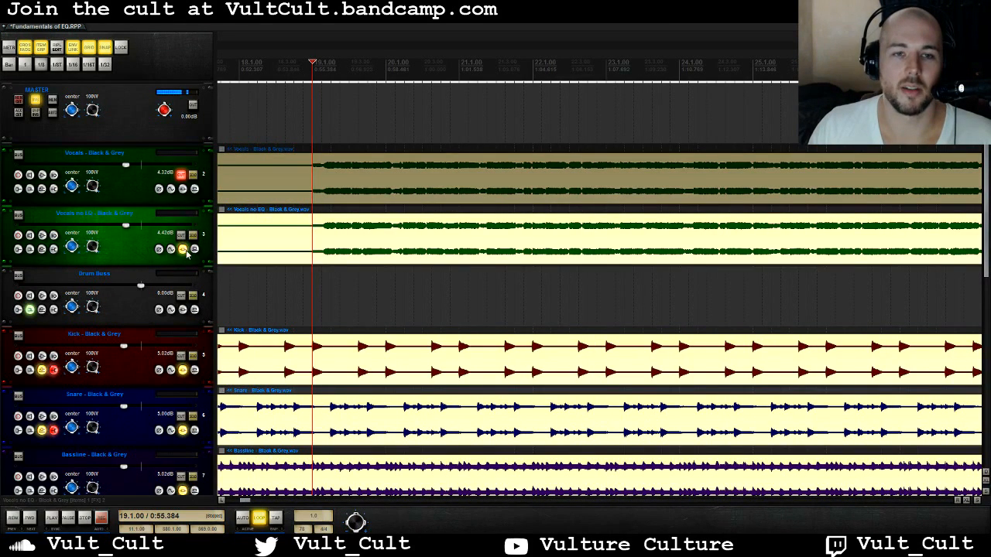
Step: Examine the "EQ'd out of Solo" curve on the Vocals no EQ track and play the mix with it active
{"action": "left_click", "coordinate": [183, 249]}
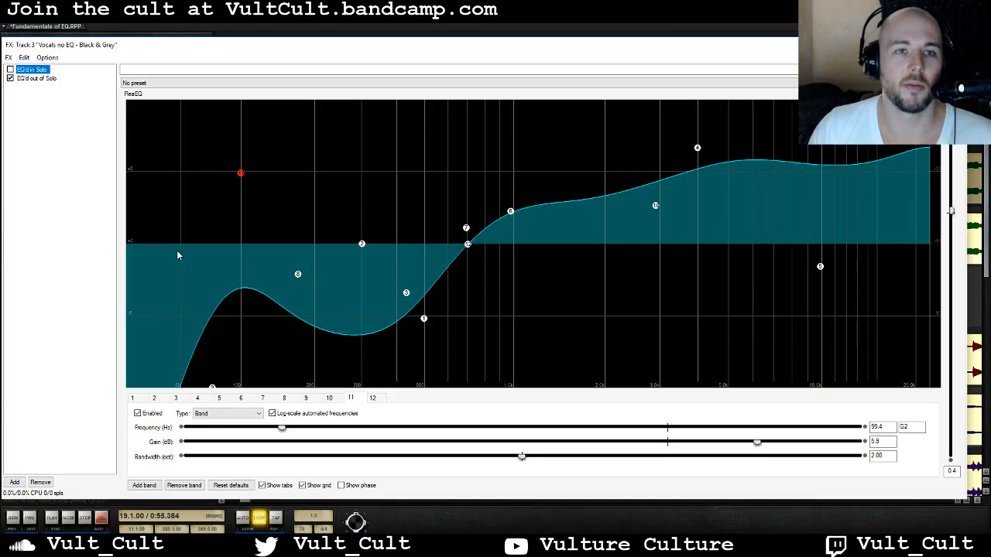
{"action": "left_click", "coordinate": [28, 79]}
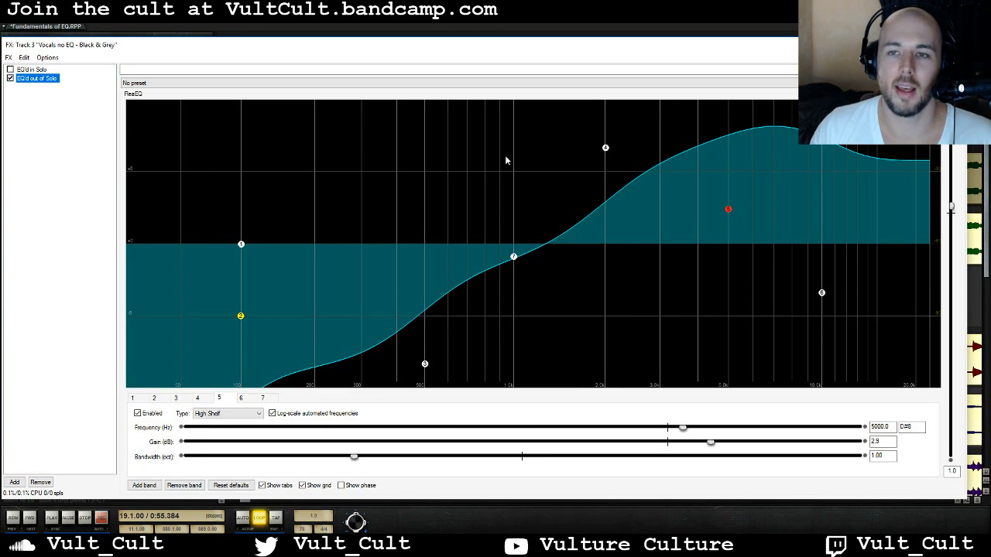
{"action": "left_click", "coordinate": [953, 45]}
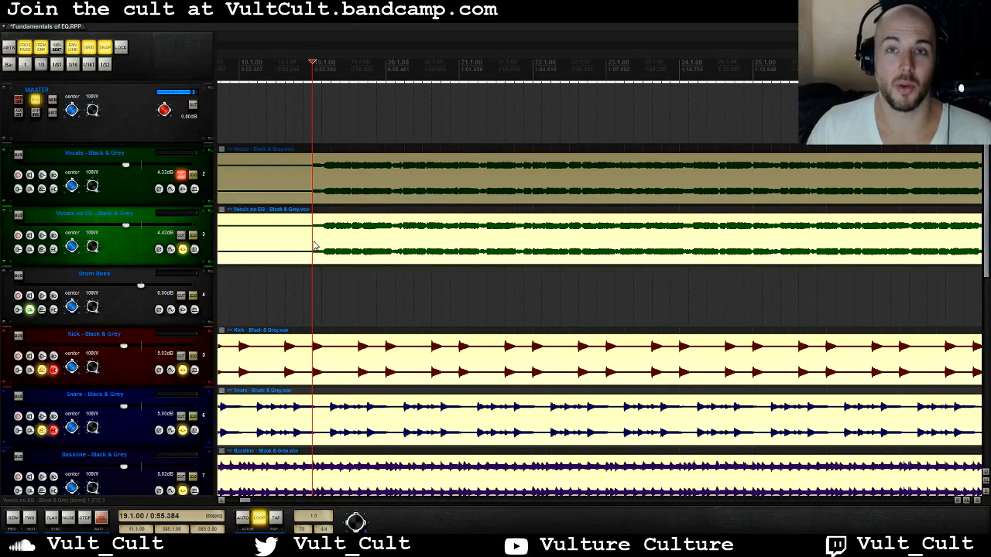
{"action": "key", "text": "space"}
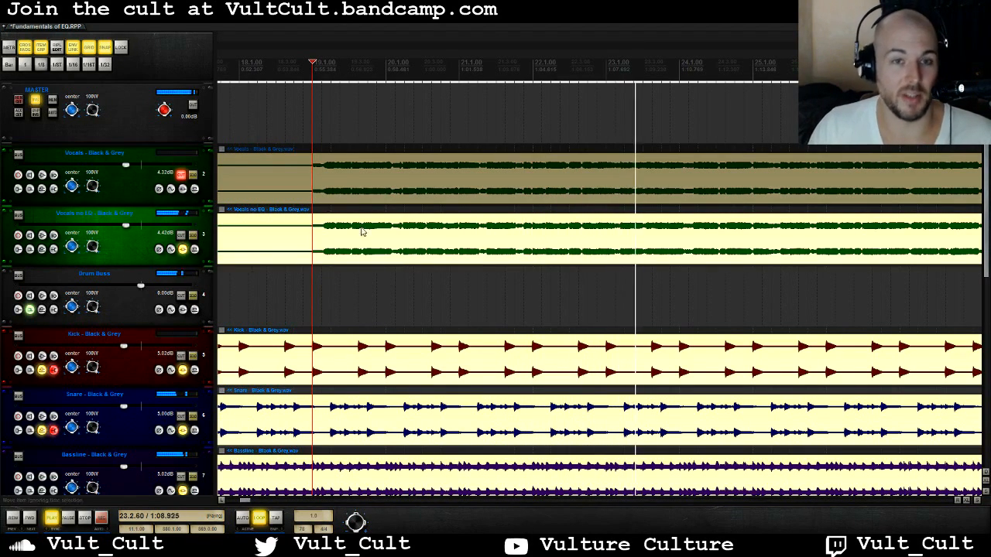
{"action": "key", "text": "space"}
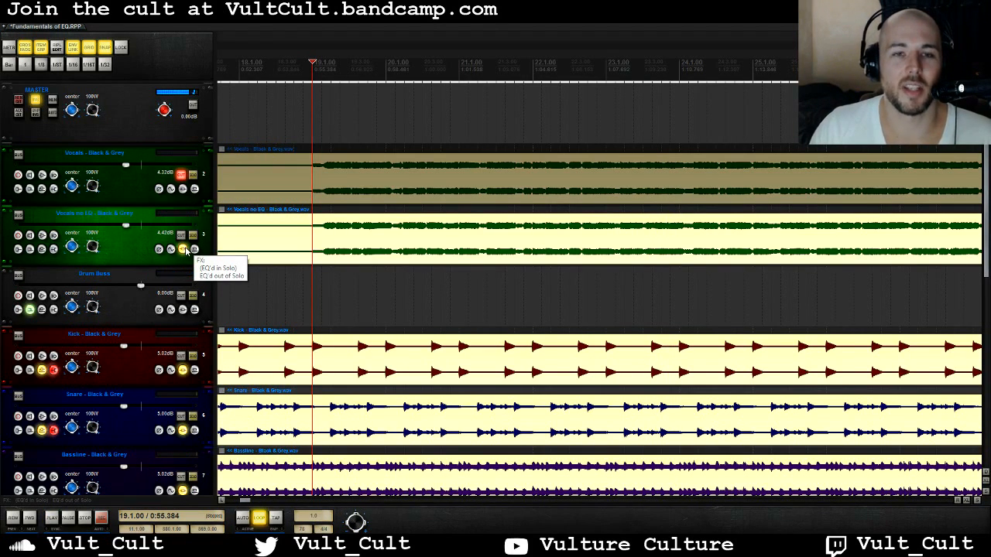
Step: Compare "EQ'd in Solo" and "EQ'd out of Solo" by swapping which one is active during mix playback, and close the effects window
{"action": "left_click", "coordinate": [186, 249]}
{"action": "left_click", "coordinate": [27, 70], "text": "ctrl"}
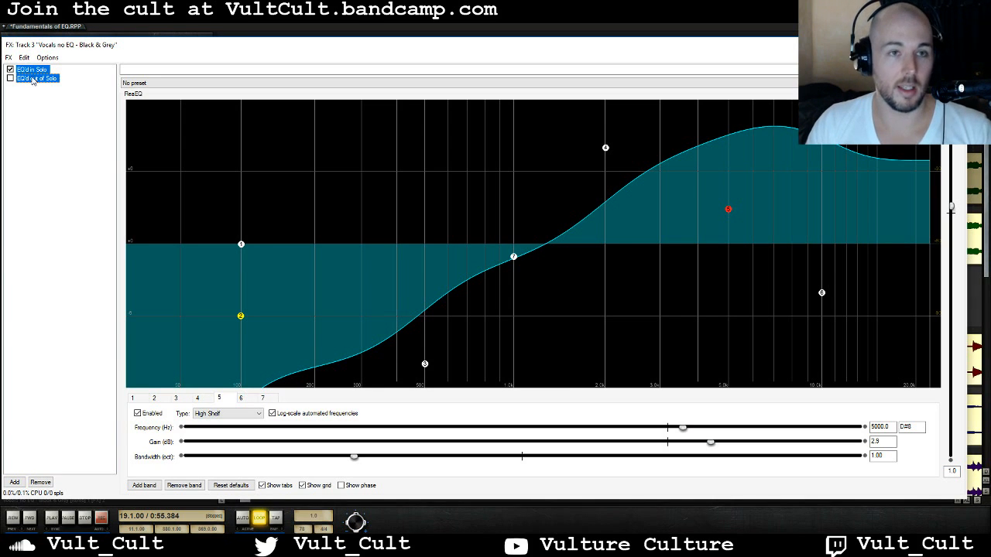
{"action": "key", "text": "space"}
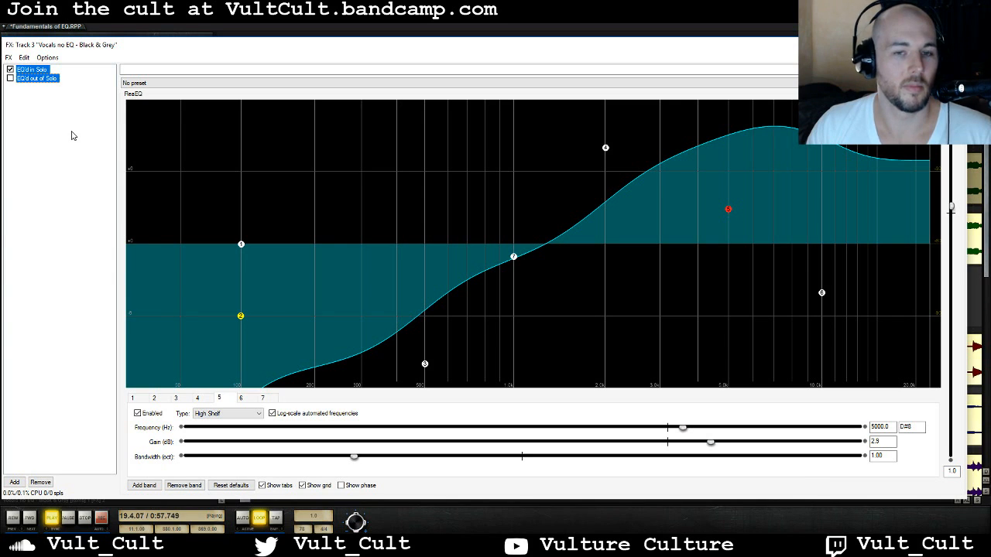
{"action": "key", "text": "ctrl+b"}
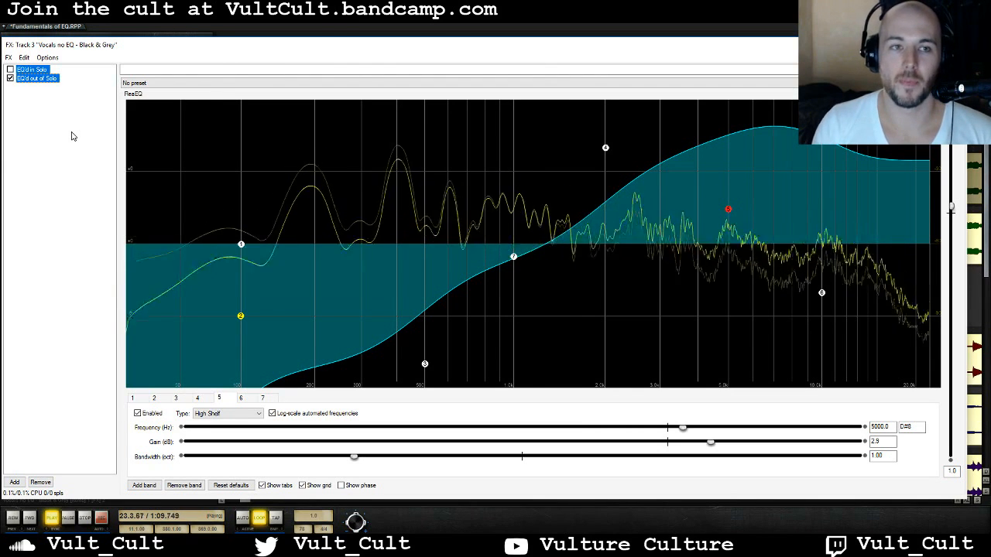
{"action": "key", "text": "space"}
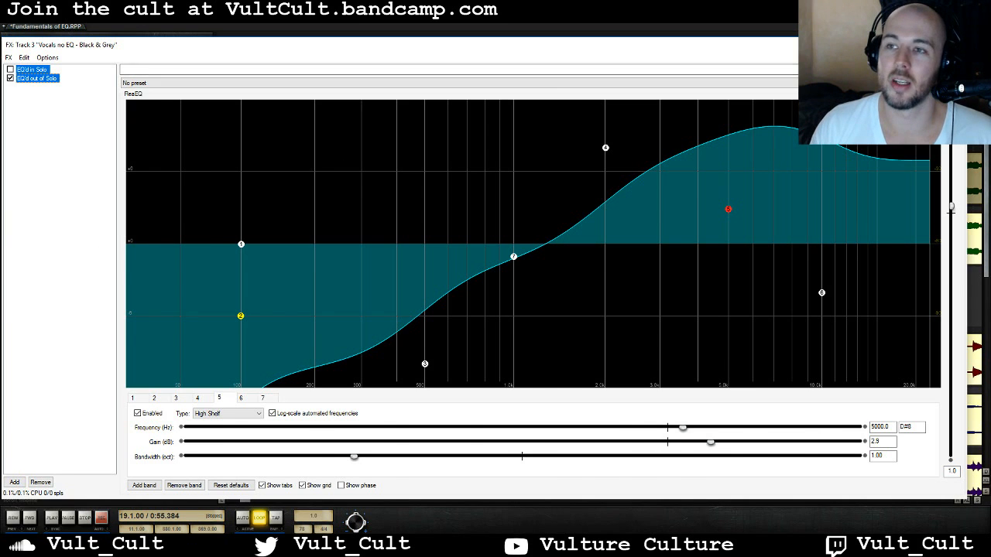
{"action": "left_click", "coordinate": [954, 44]}
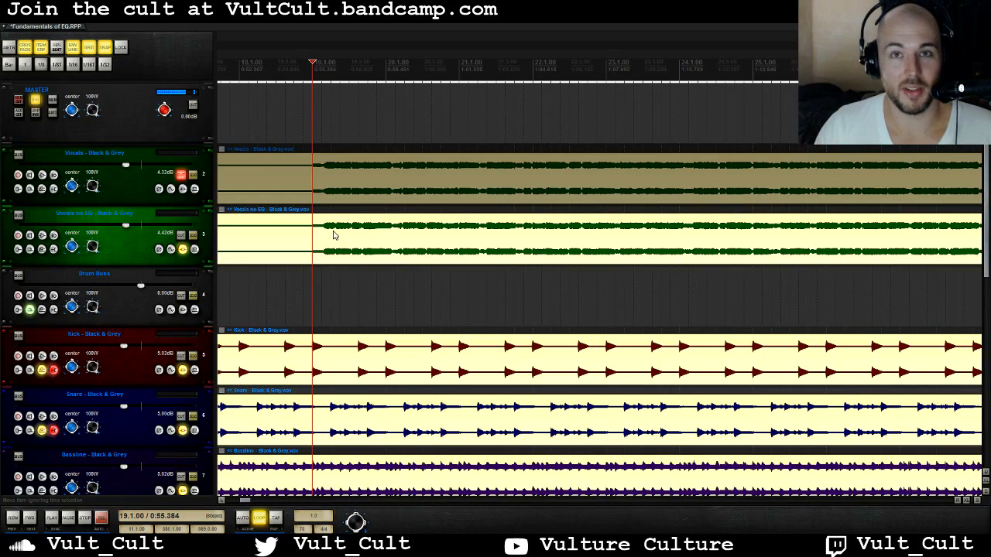